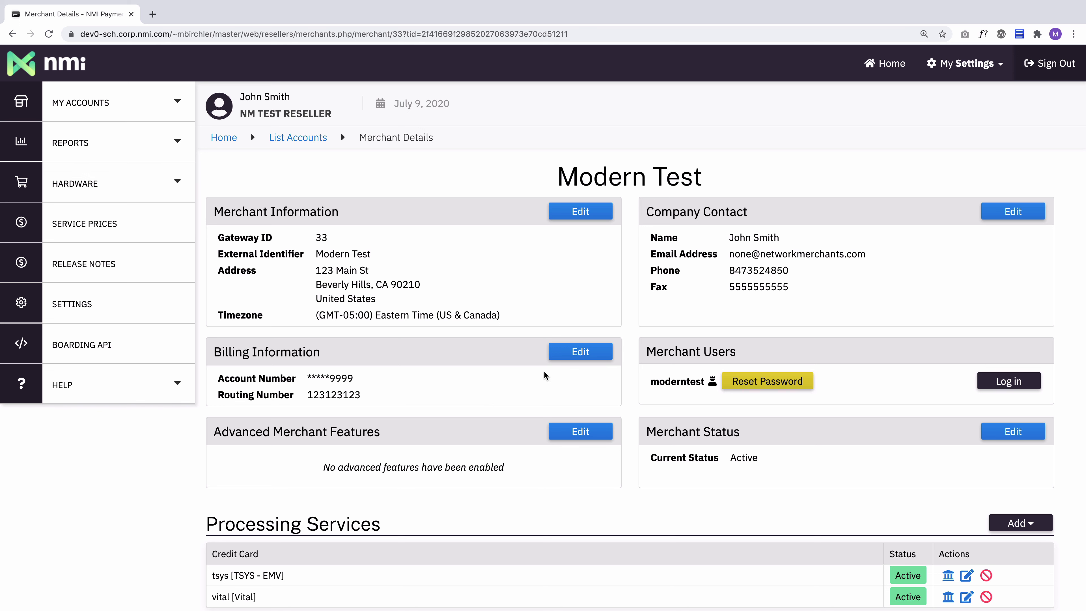
Change the merchant's external identifier to ACME Inc in the merchant information and save it
left_click(581, 211)
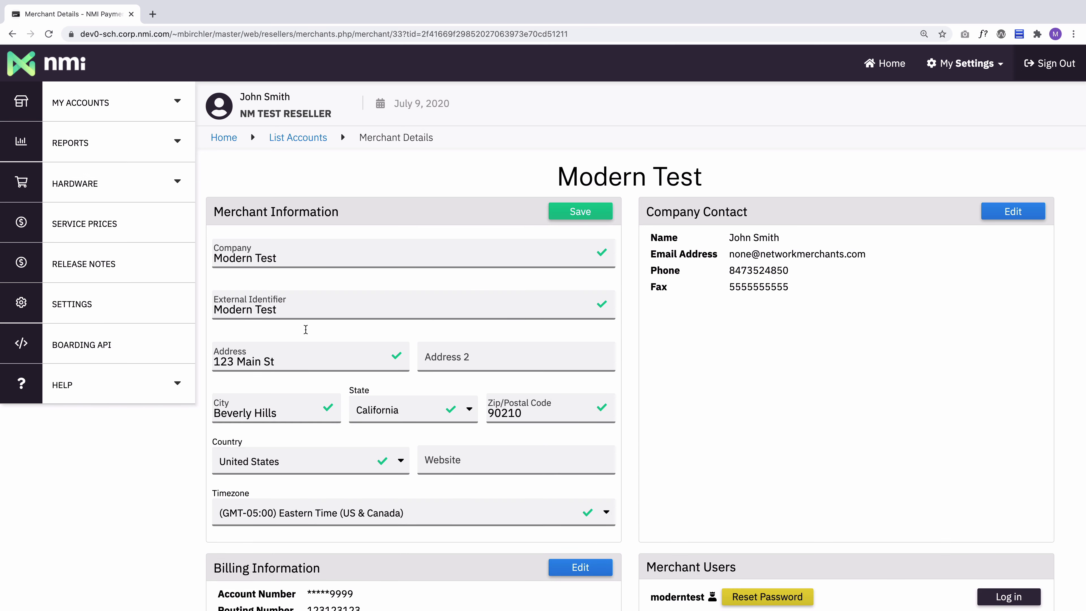
left_click(291, 309)
left_click_drag(286, 310, 212, 310)
type("ACME Inc")
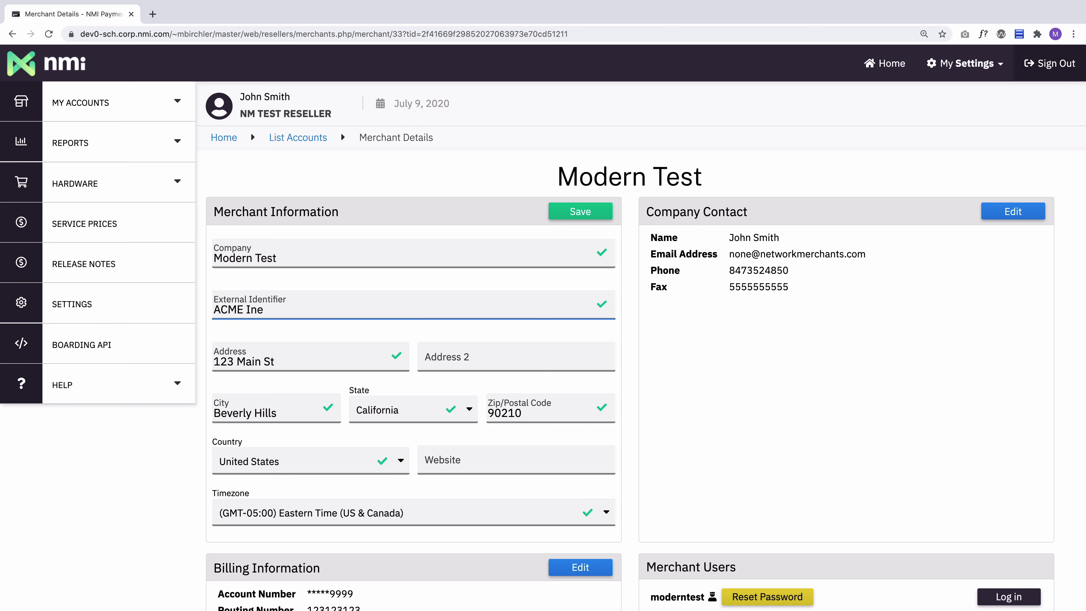
left_click(582, 212)
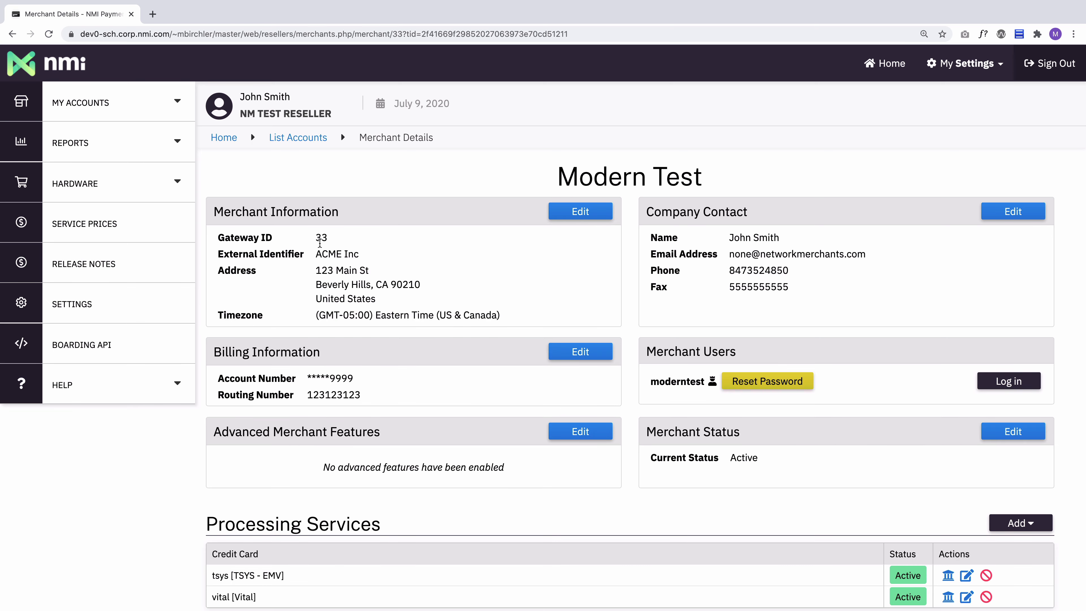
Open and save the company contact without changes, and set the billing account holder type to Personal
left_click(1030, 213)
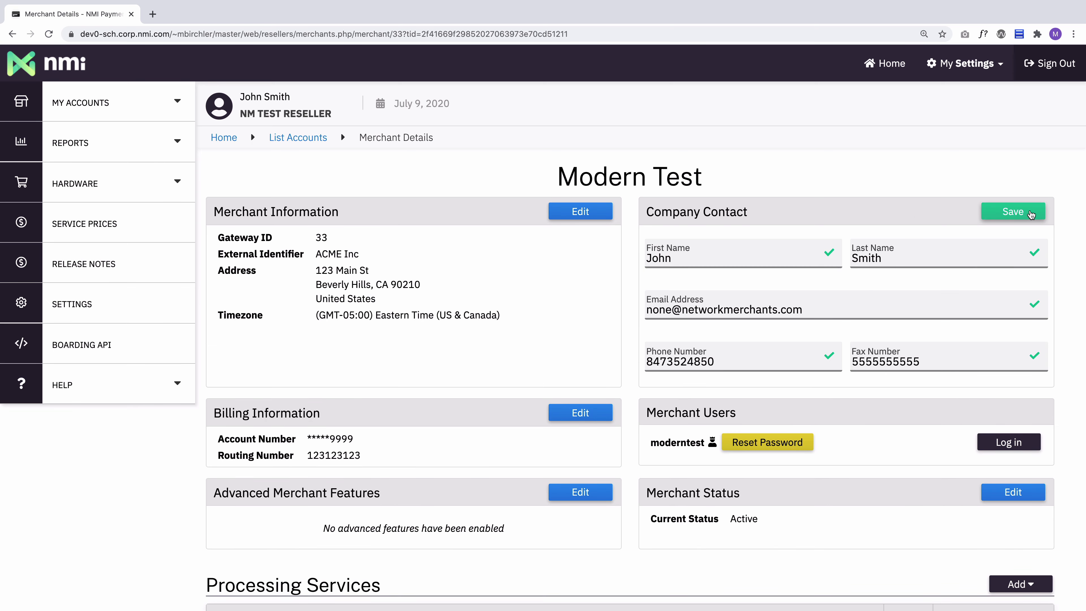
left_click(1026, 211)
left_click(572, 351)
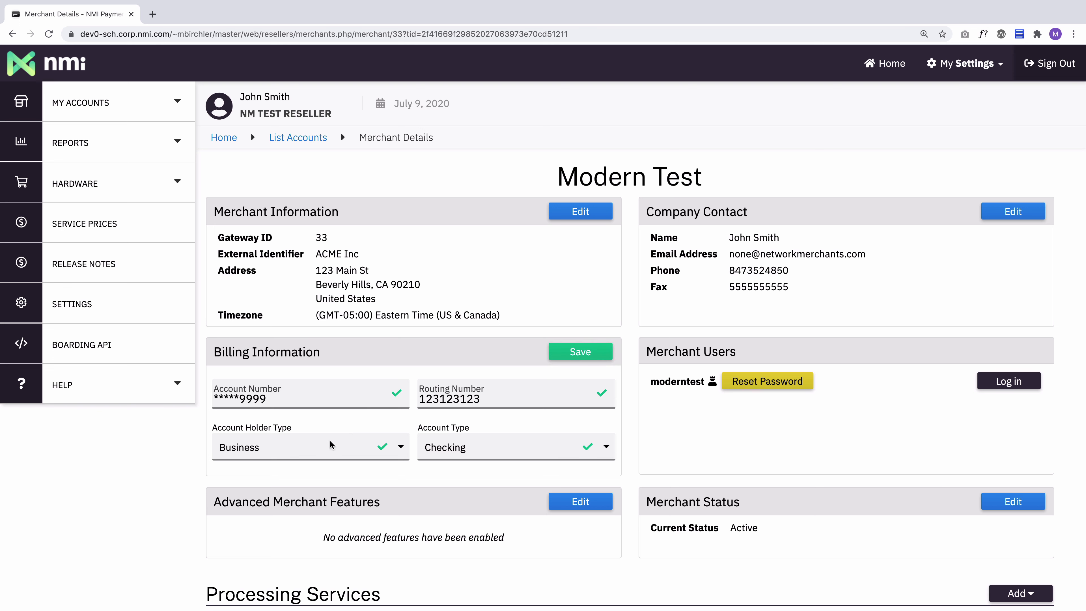
left_click(301, 450)
left_click(286, 460)
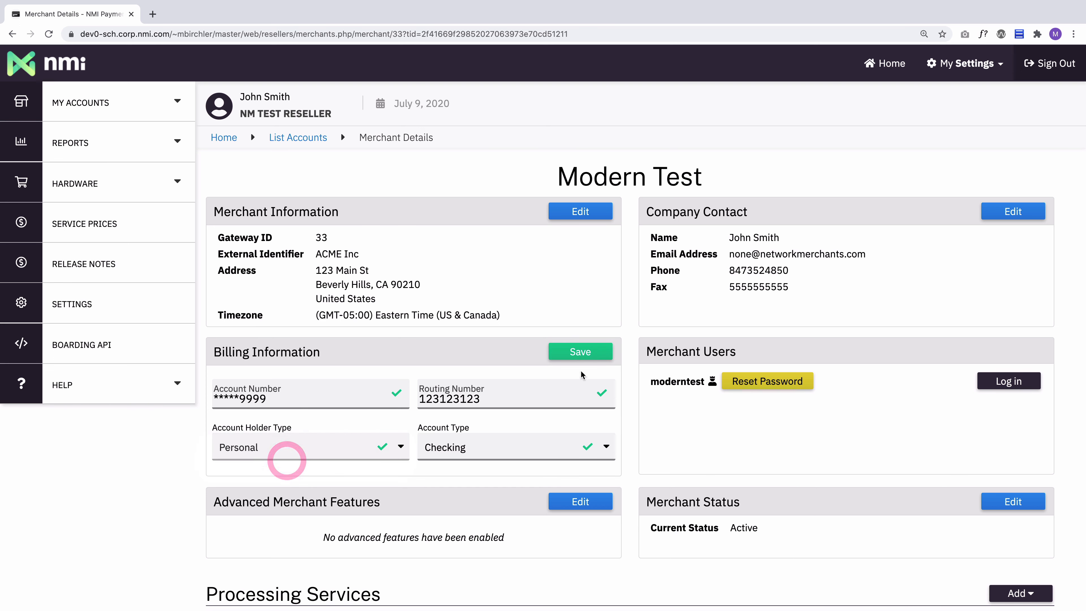
left_click(581, 352)
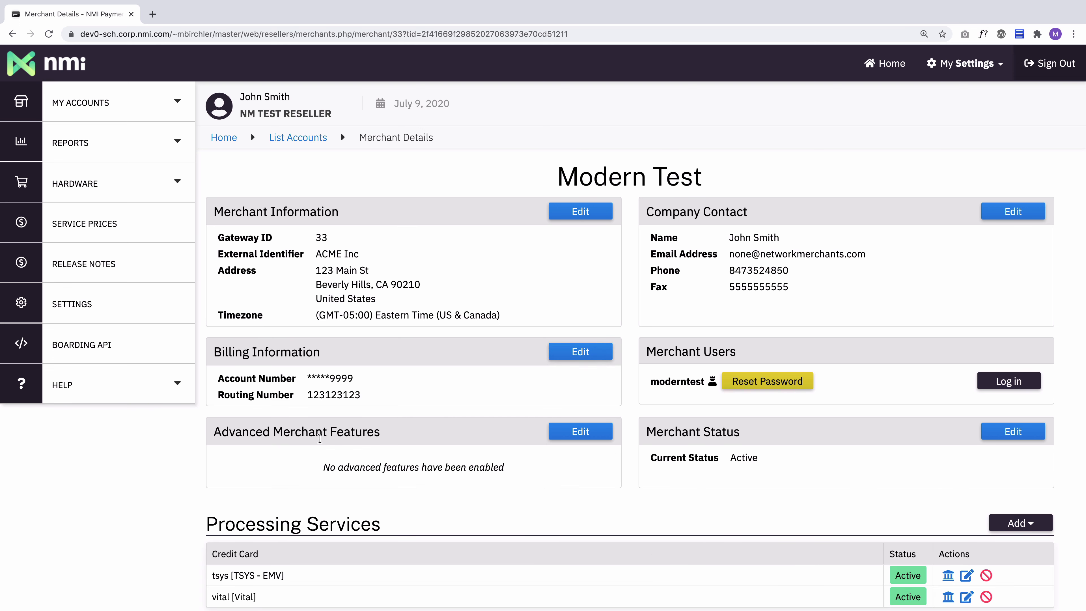
Review the available advanced merchant features and save the section without enabling any
left_click(592, 432)
scroll(334, 397, "down", 5)
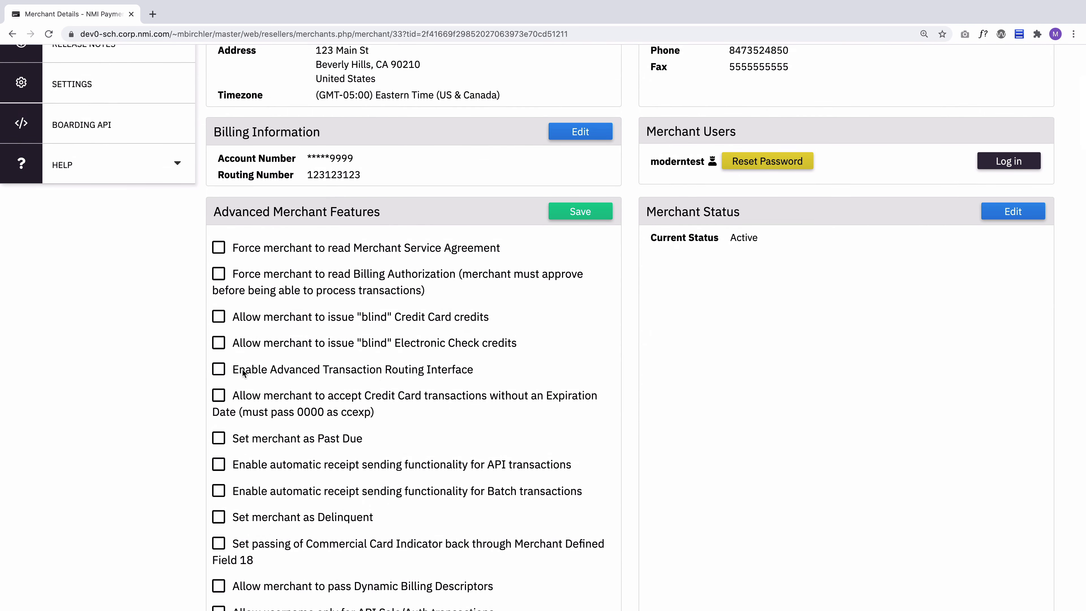
left_click(584, 205)
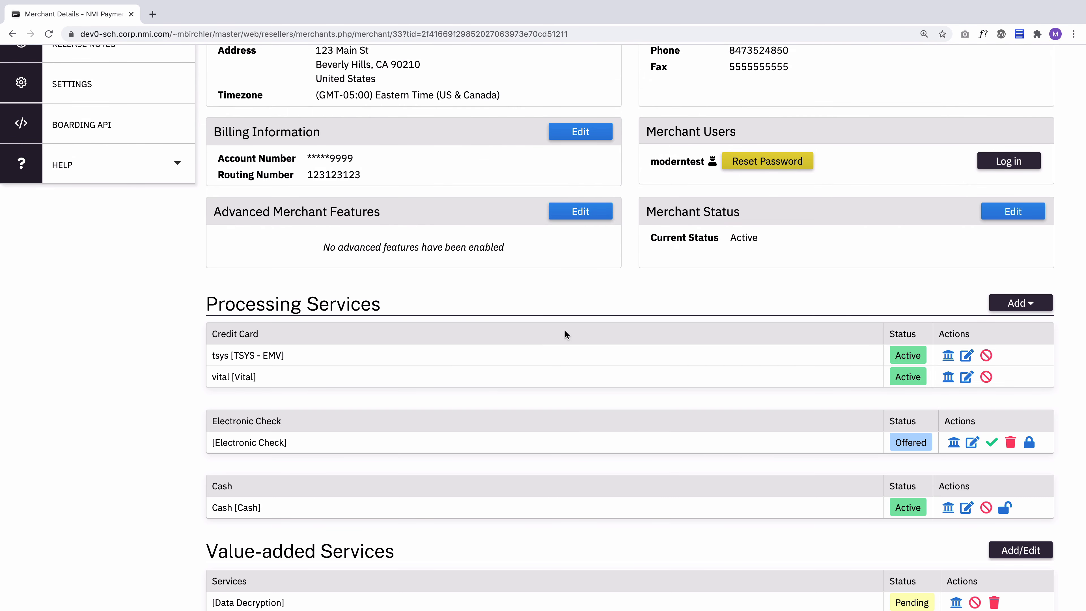
Set the merchant status to Restricted and save it
scroll(564, 335, "up", 2)
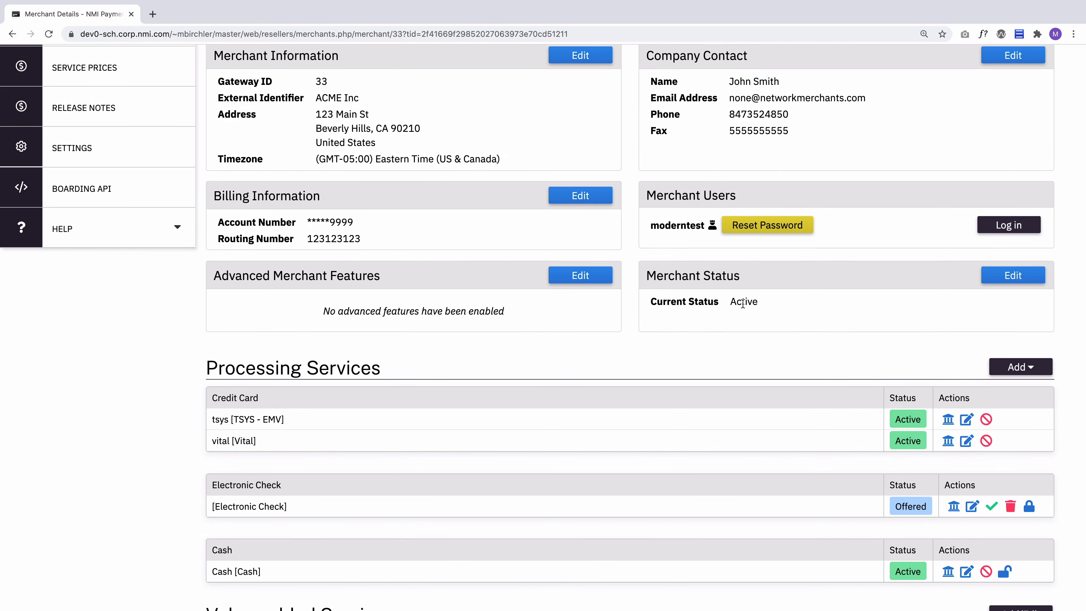
left_click(1010, 284)
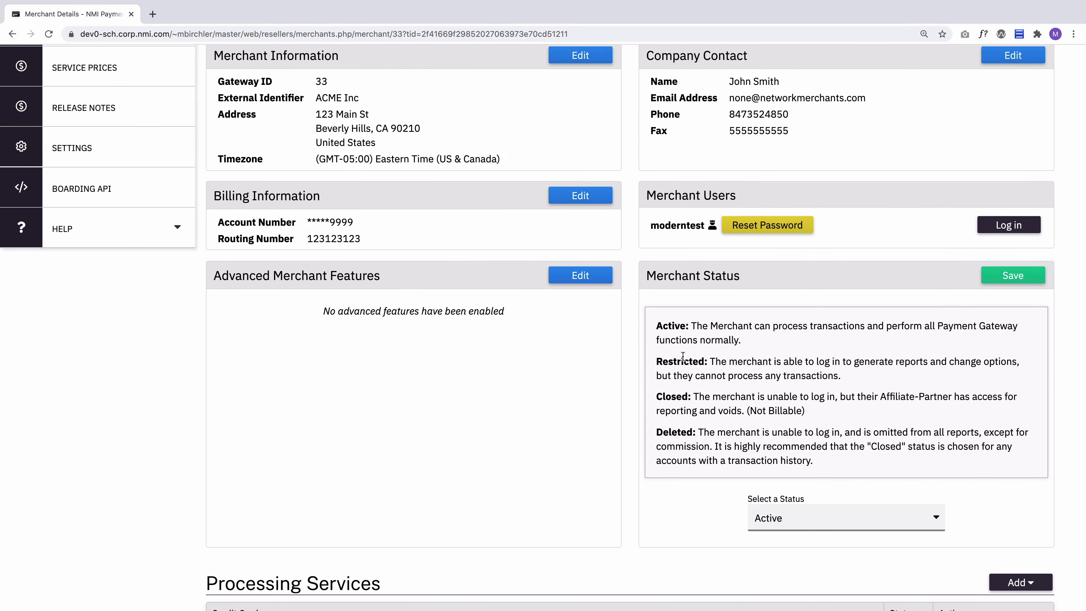
left_click_drag(658, 362, 714, 363)
left_click(741, 356)
left_click(819, 517)
left_click(782, 531)
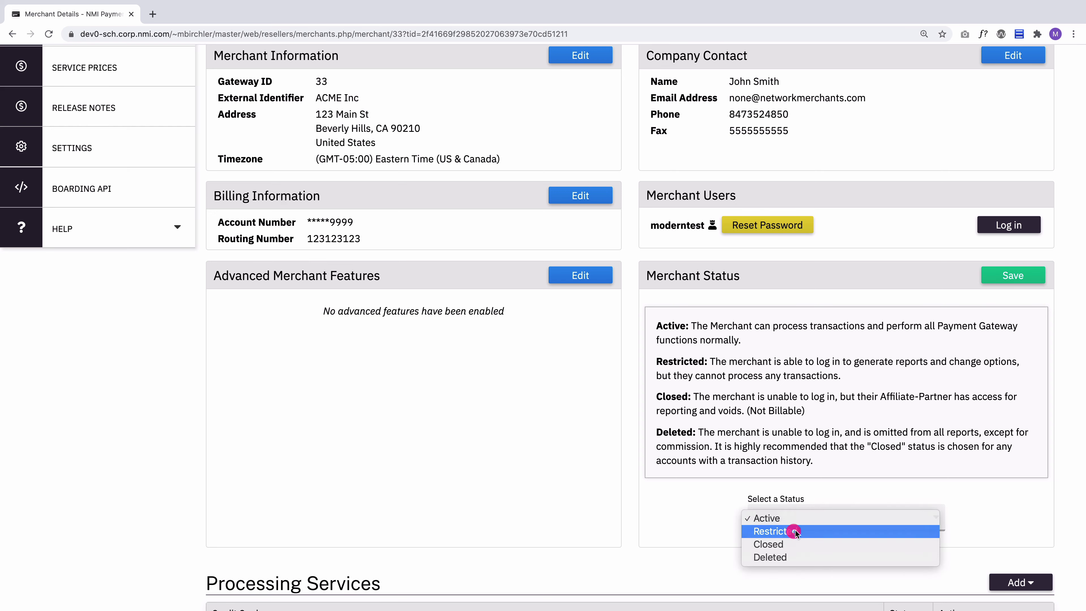
left_click(1001, 276)
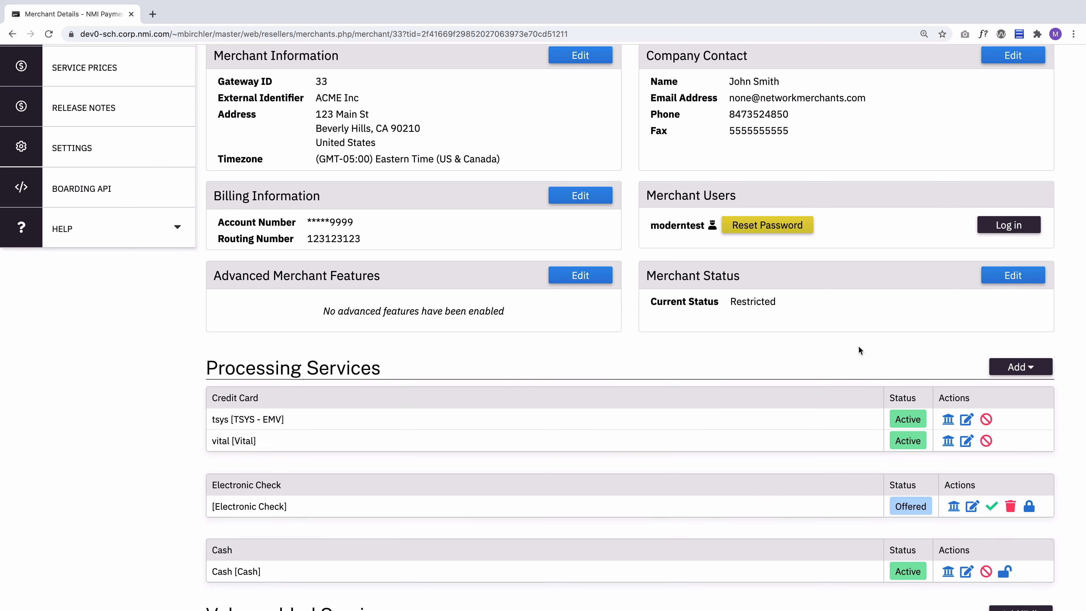
Set the merchant status to Closed and save it
left_click(1039, 277)
left_click(799, 523)
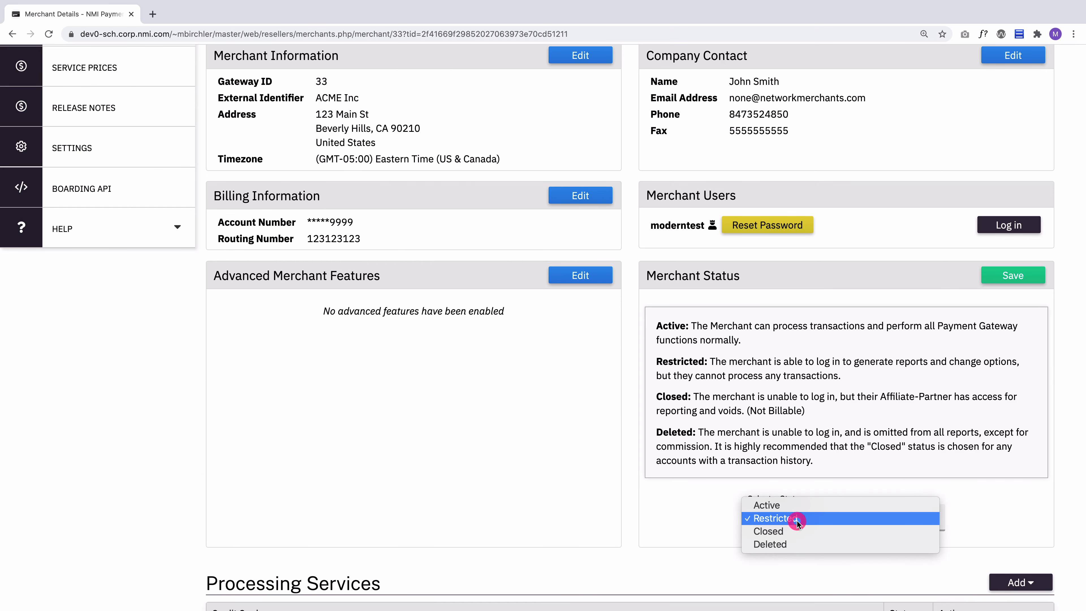
left_click(785, 531)
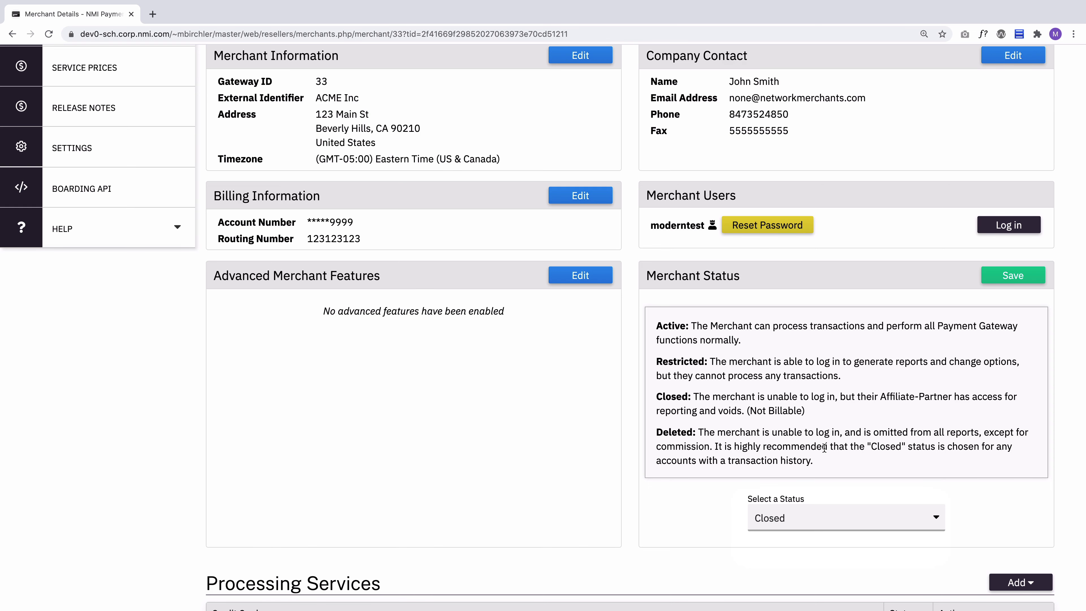
left_click(1027, 275)
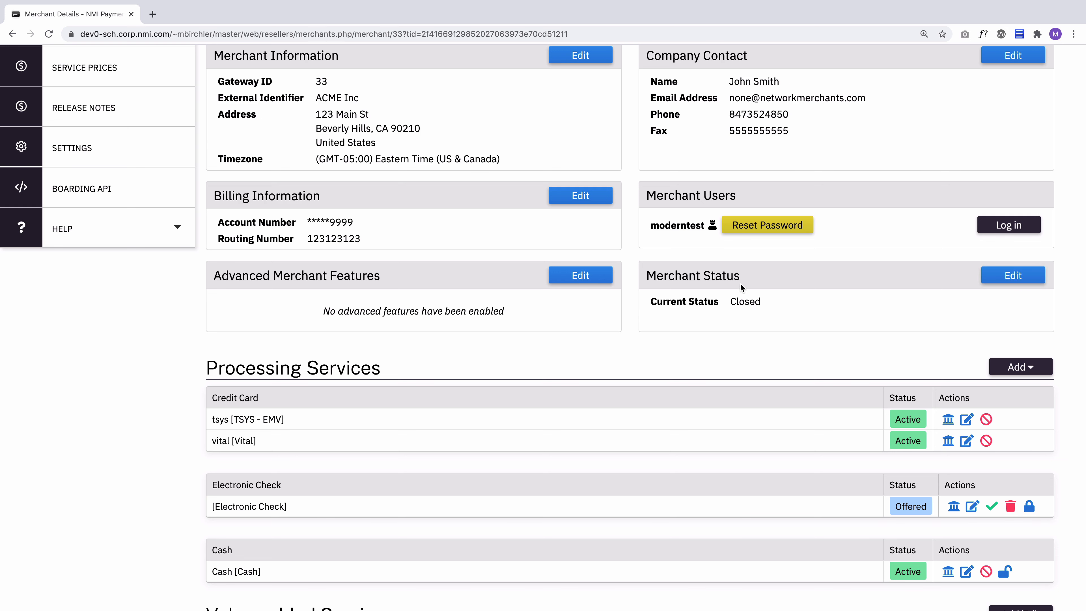
Try the Deleted and Closed options for the merchant status, choose Active instead and save it
left_click(1014, 276)
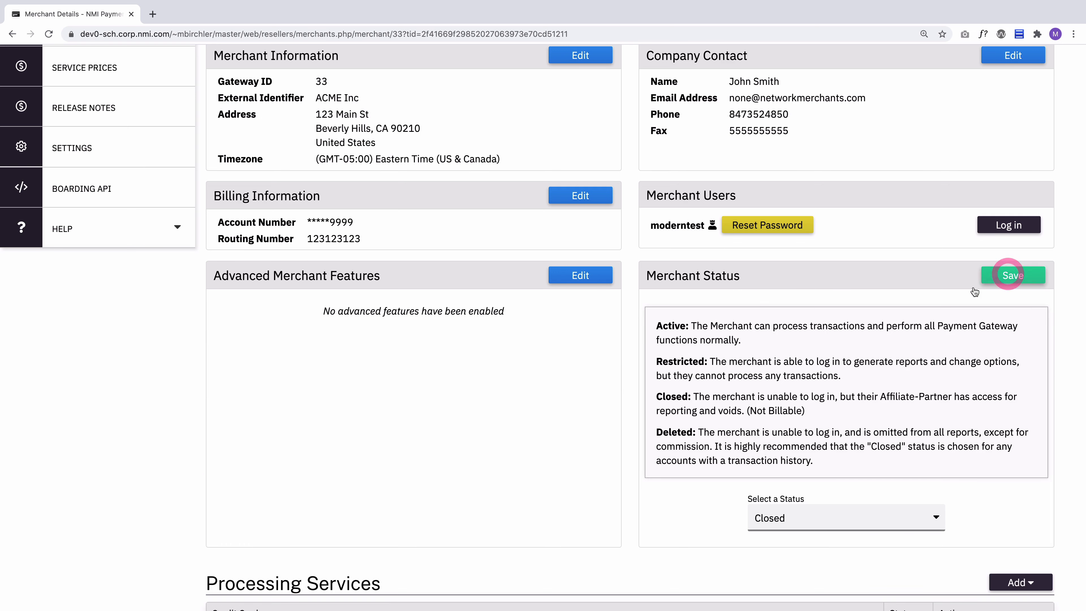
left_click(790, 517)
left_click(786, 533)
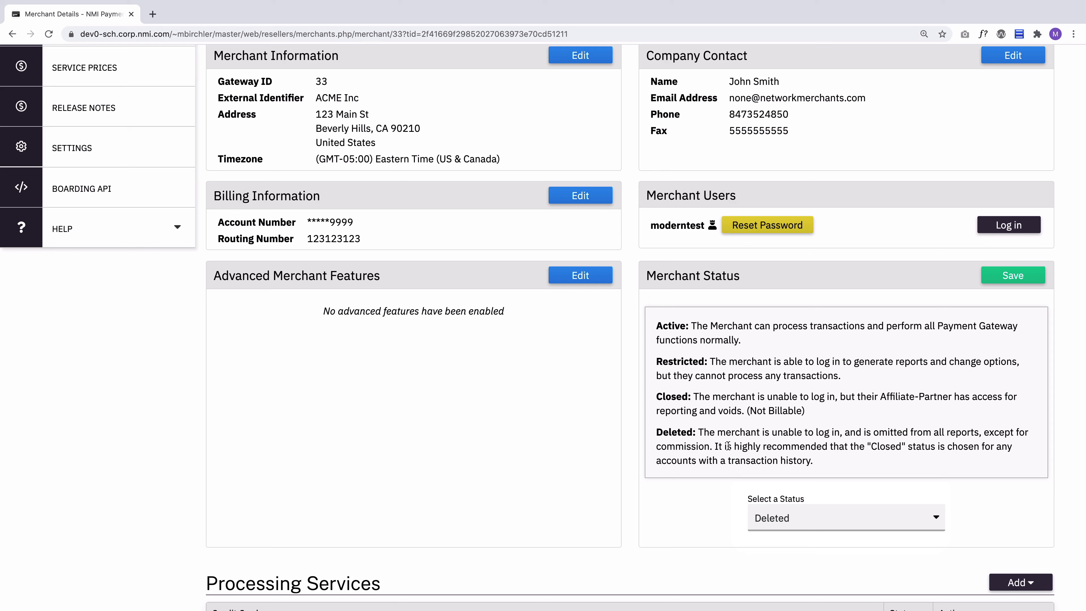
left_click(829, 519)
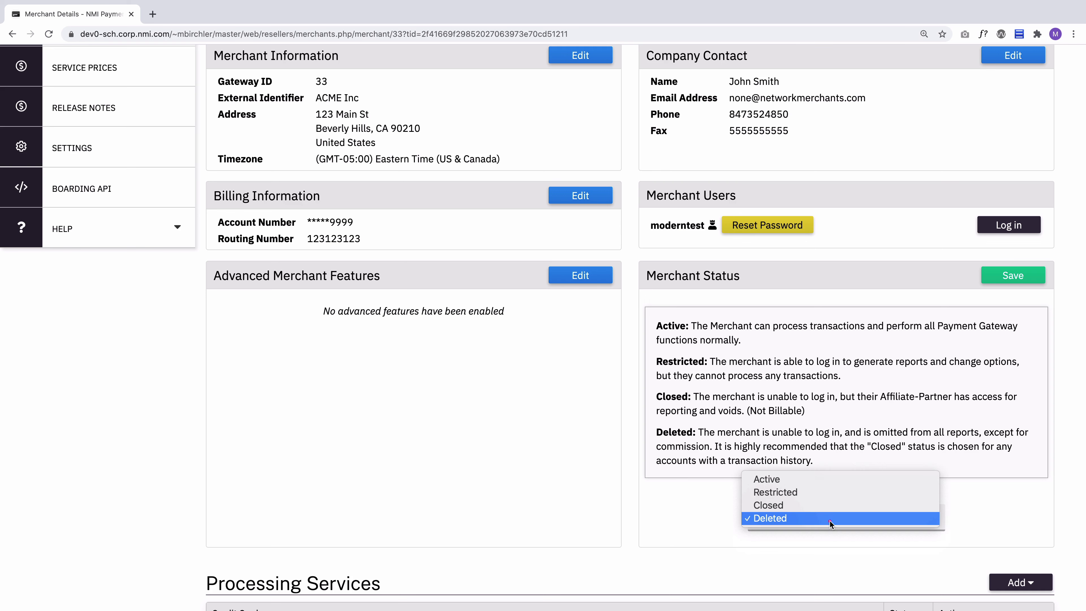
left_click(804, 504)
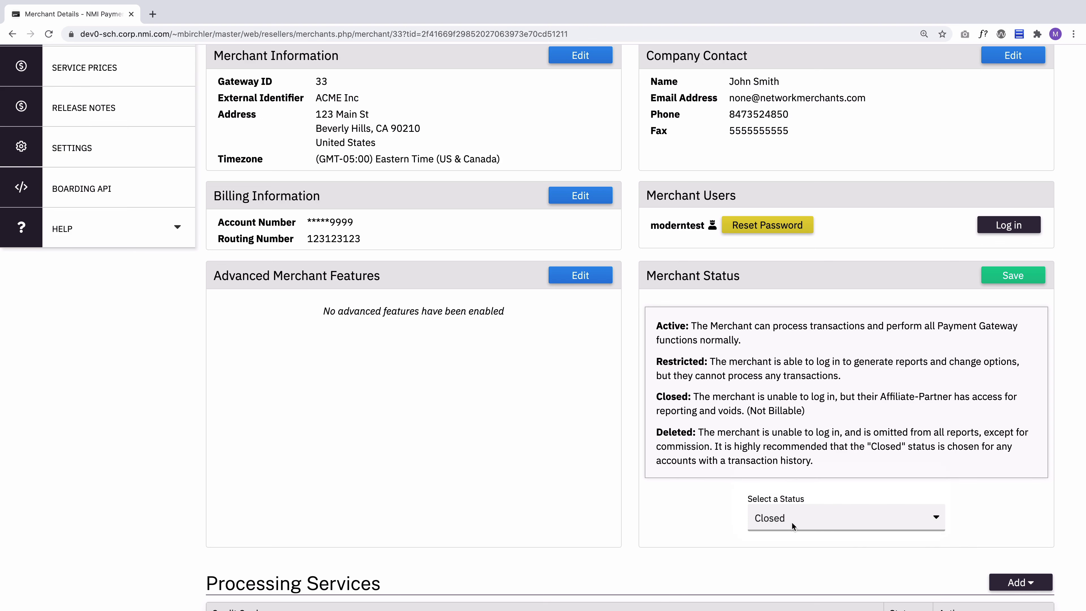
left_click(791, 521)
left_click(793, 489)
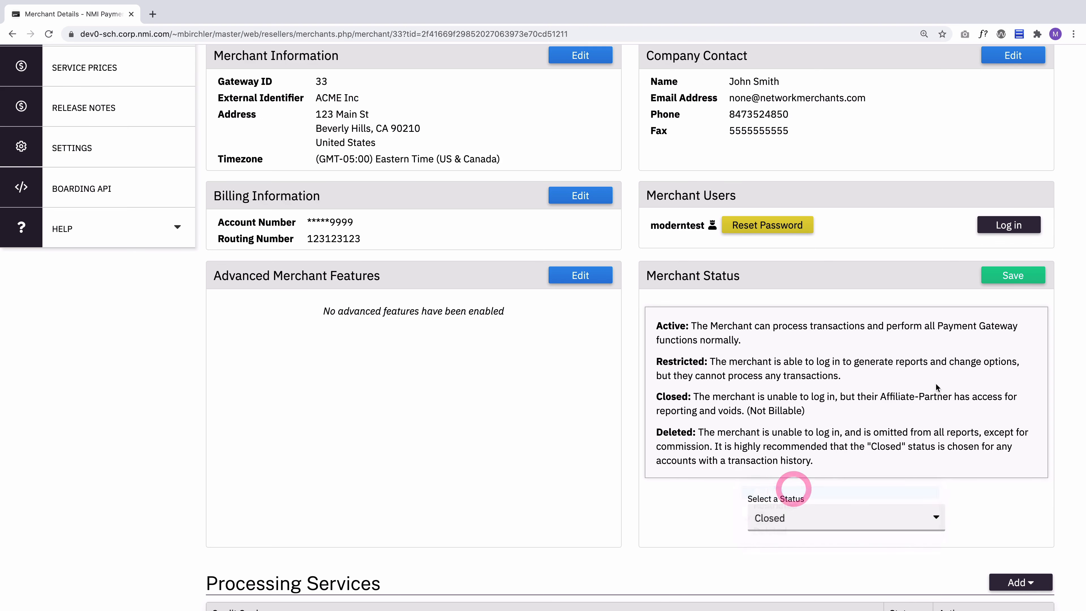
left_click(1013, 275)
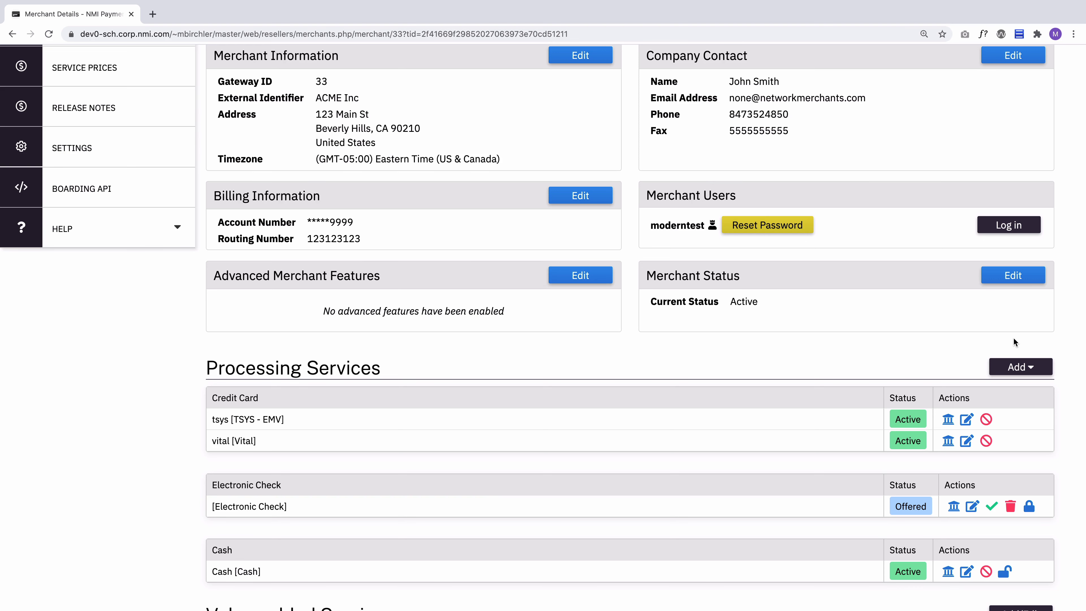
Log in to the gateway as the merchant user to view its home page, and close that session's browser tab
scroll(1013, 338, "up", 4)
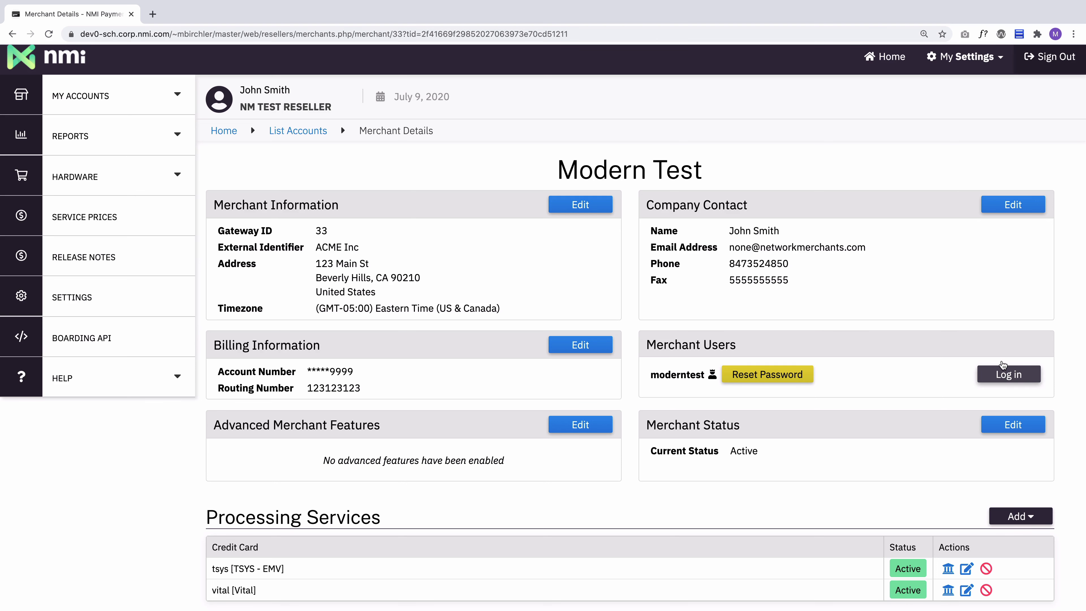
left_click(1004, 379)
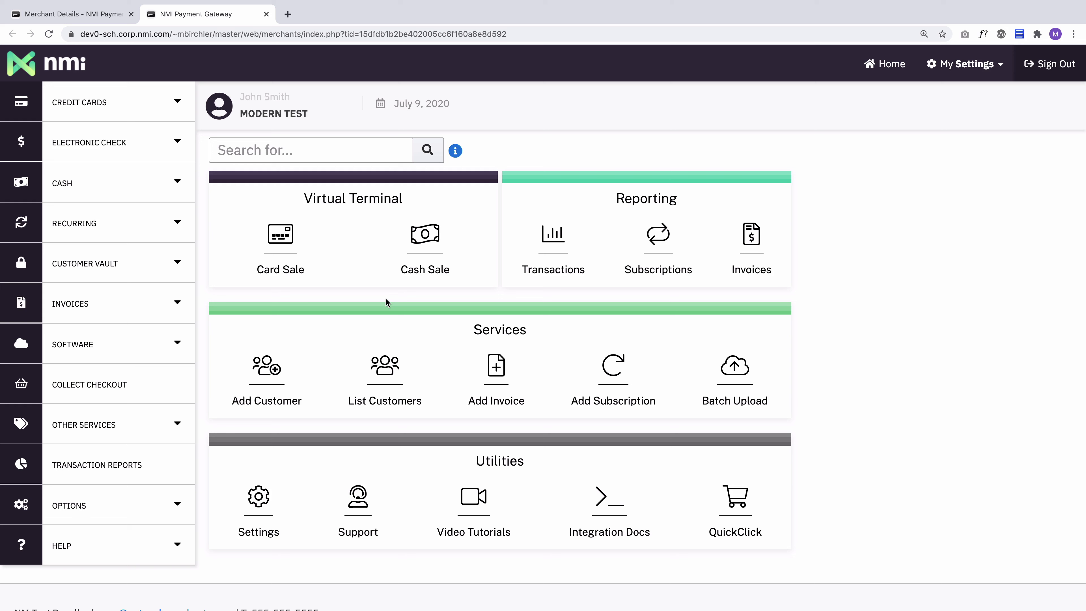
left_click(480, 156)
left_click(265, 14)
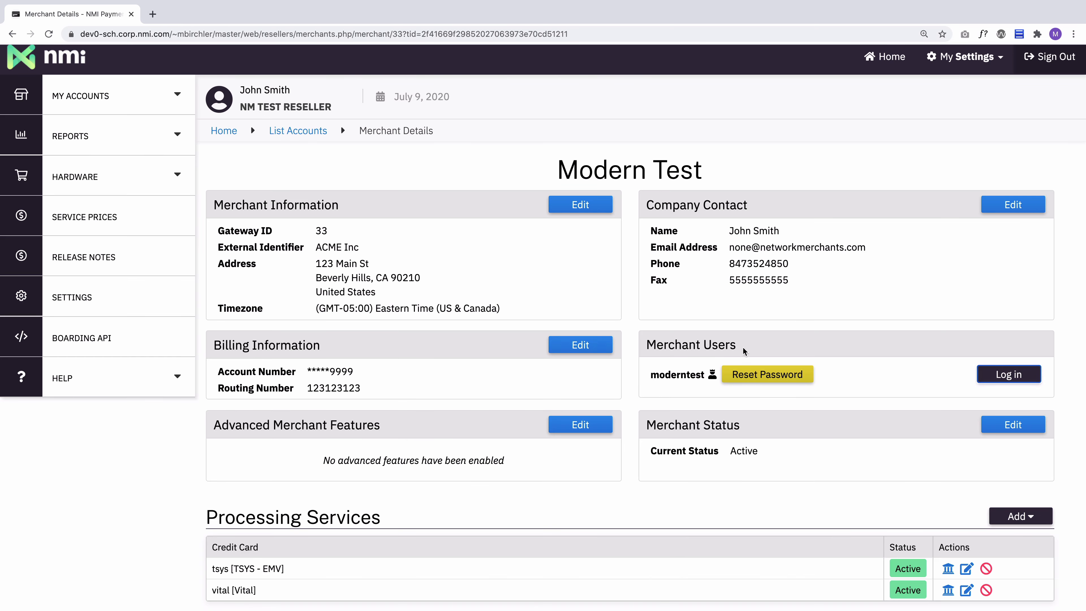
Open the password reset confirmation for the primary merchant user and cancel it
left_click(940, 363)
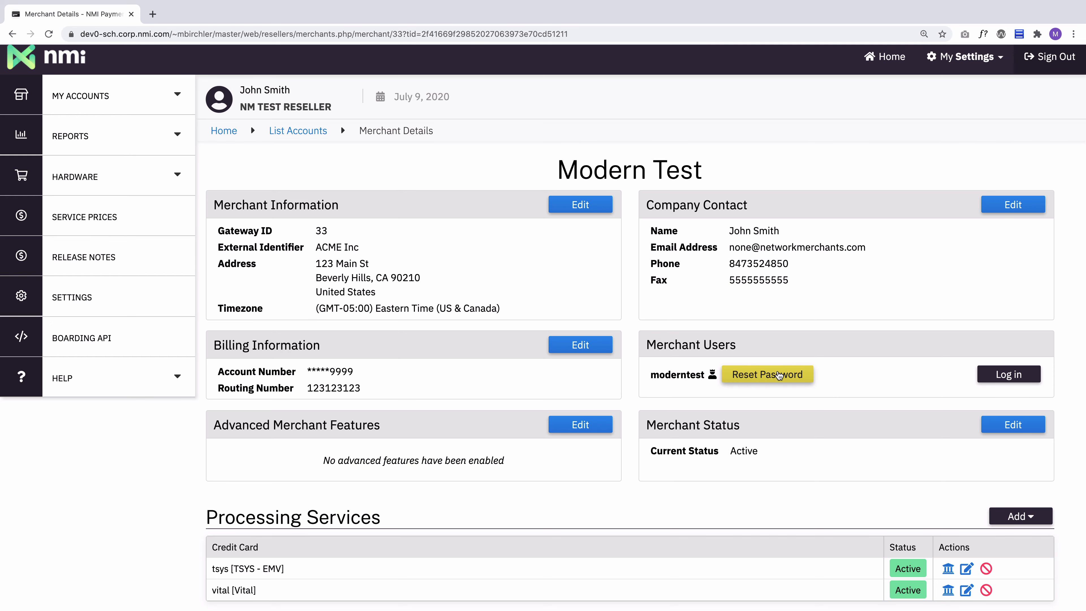
left_click(762, 376)
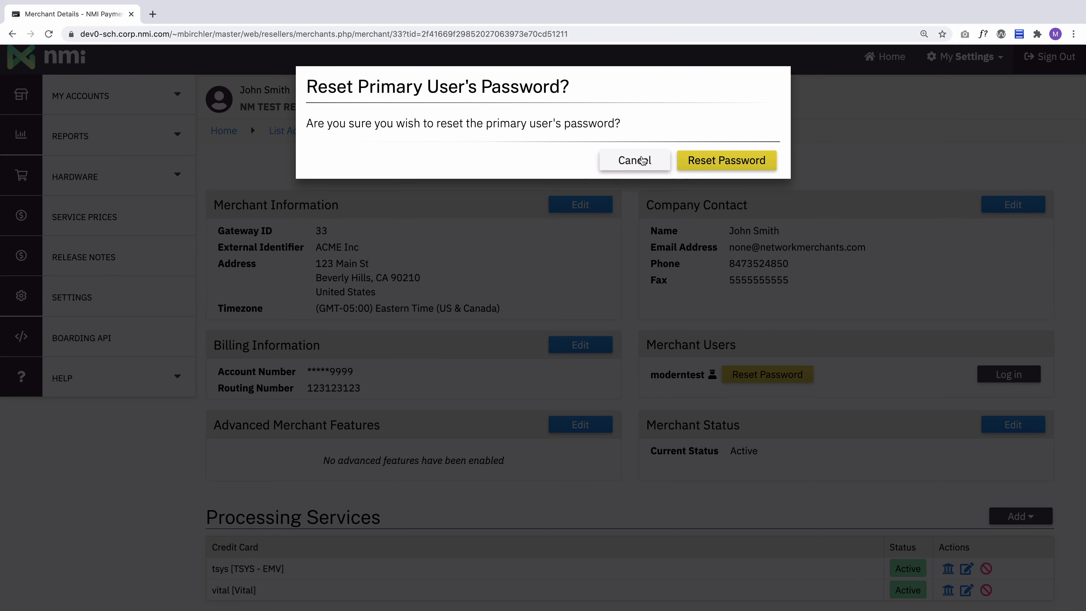
left_click(657, 167)
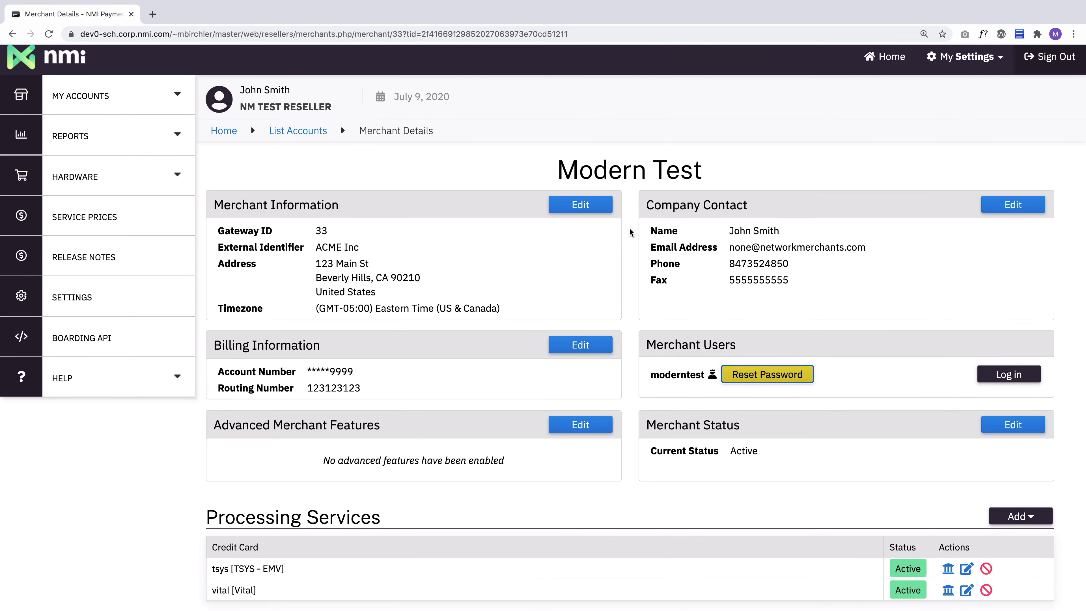
Review the processing and value-added services and display the types of processing service that can be added
scroll(629, 232, "down", 8)
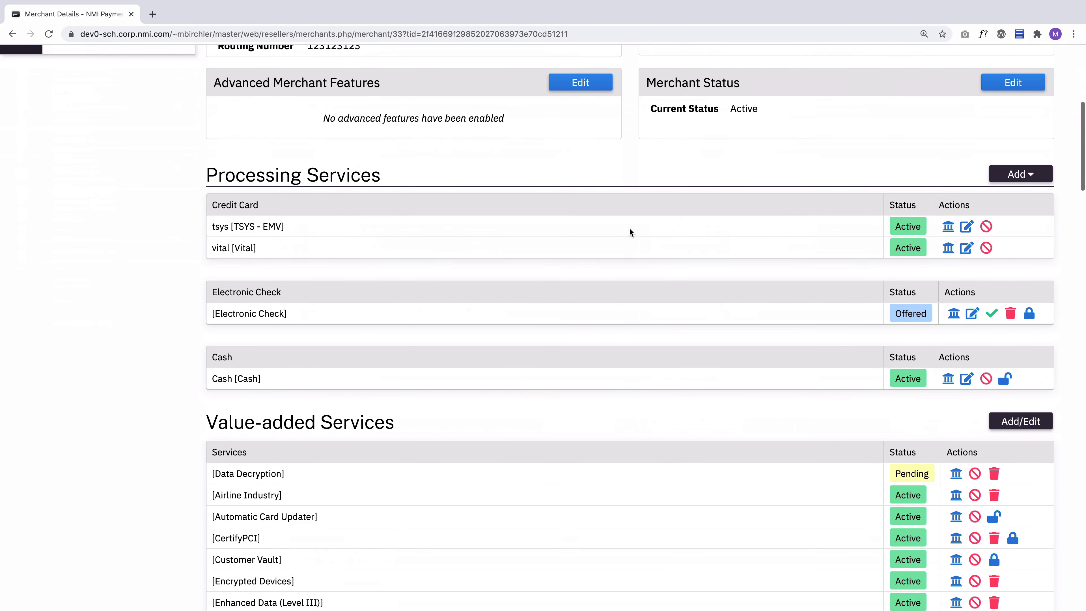
scroll(630, 232, "down", 2)
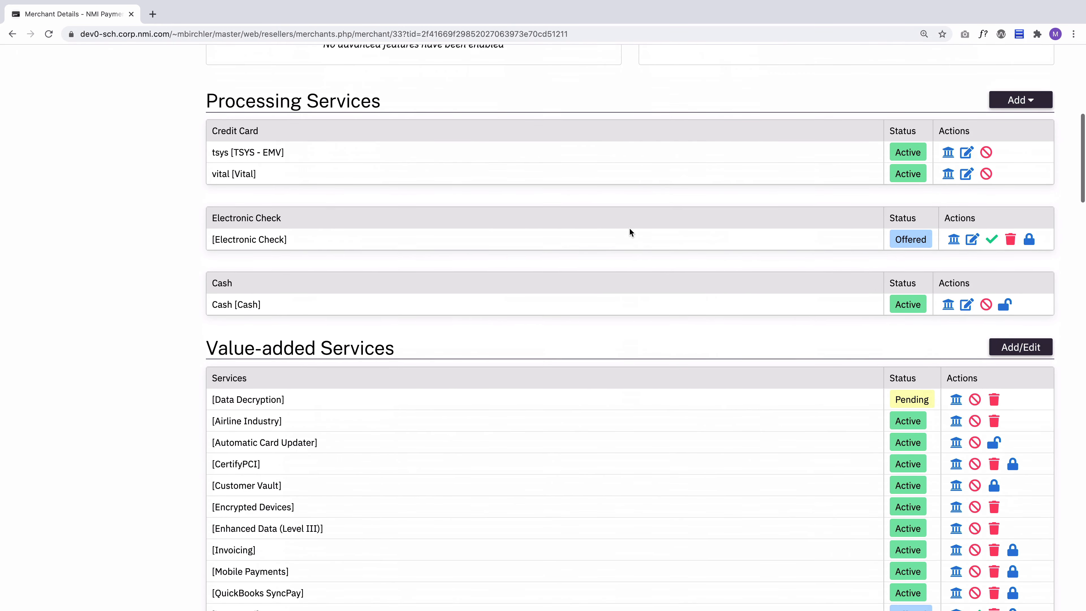
left_click(634, 235)
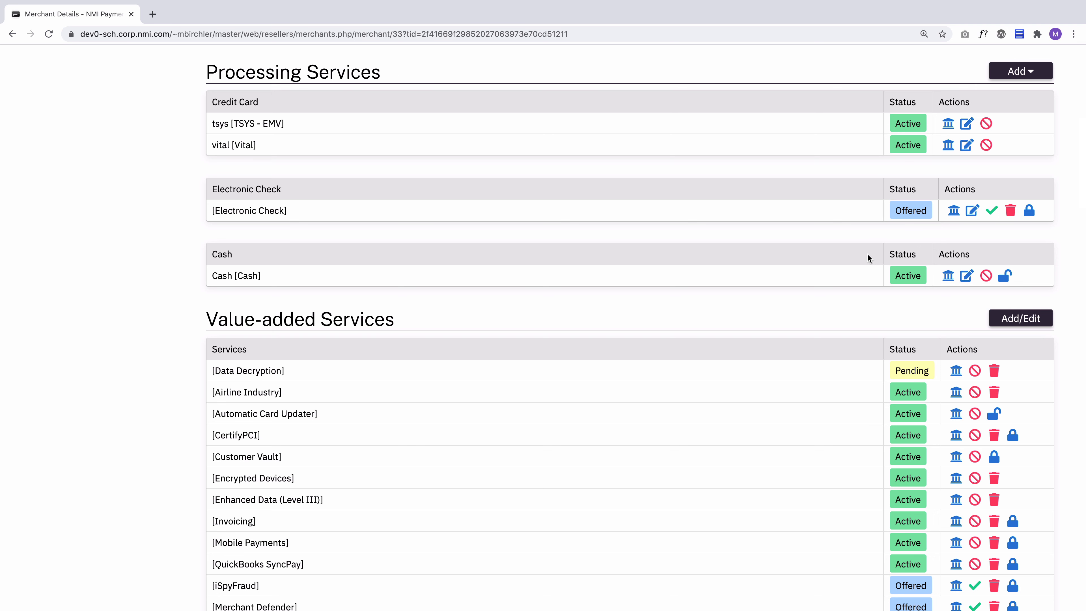
left_click(1025, 72)
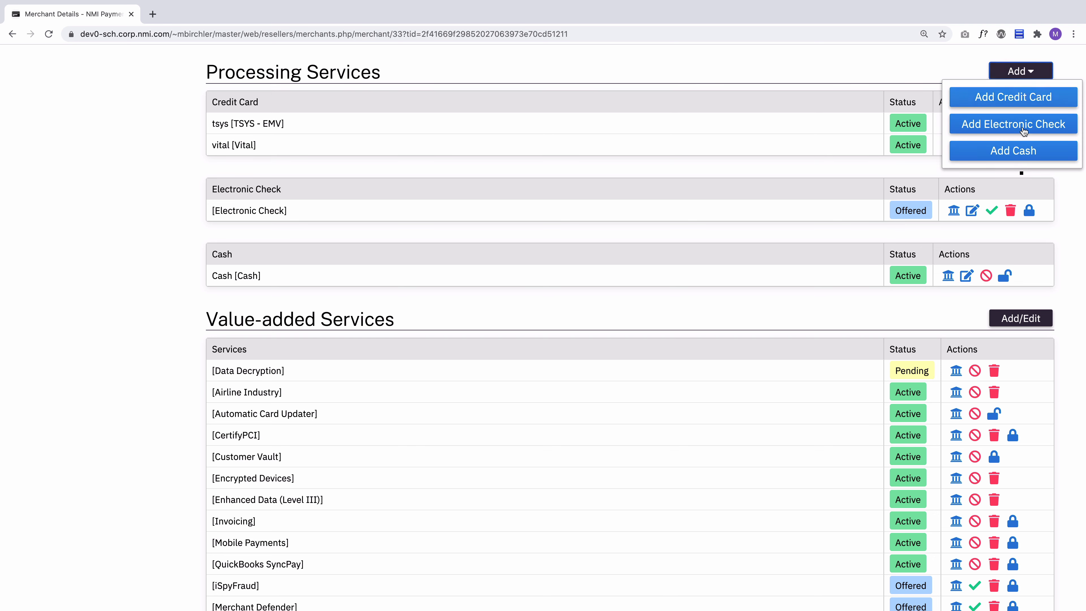
left_click(1002, 72)
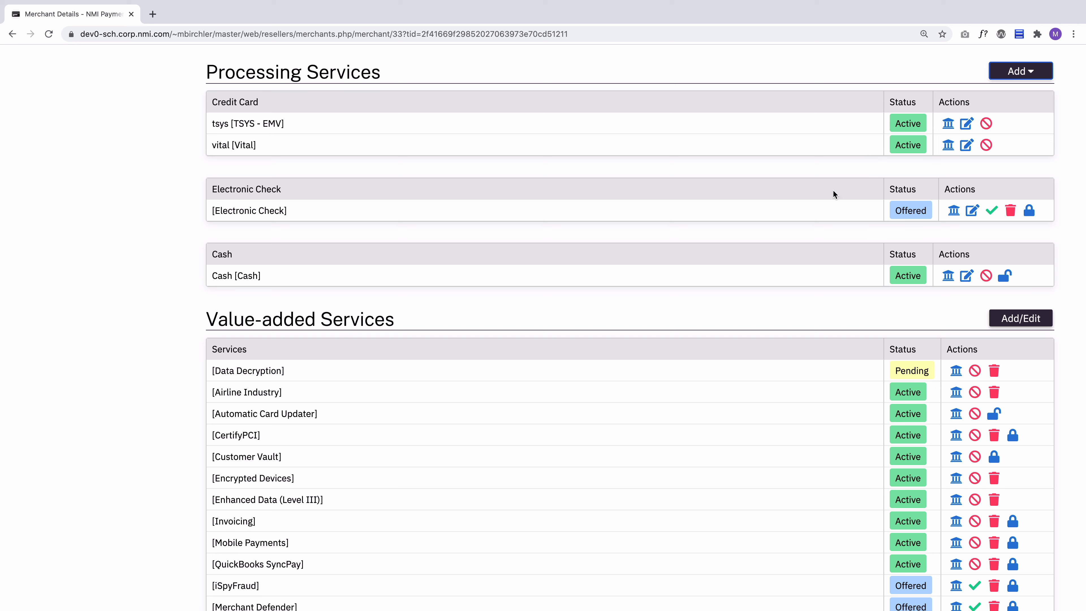
View the custom billing form for the tsys [TSYS - EMV] service, close it and return to the processing services
left_click(948, 124)
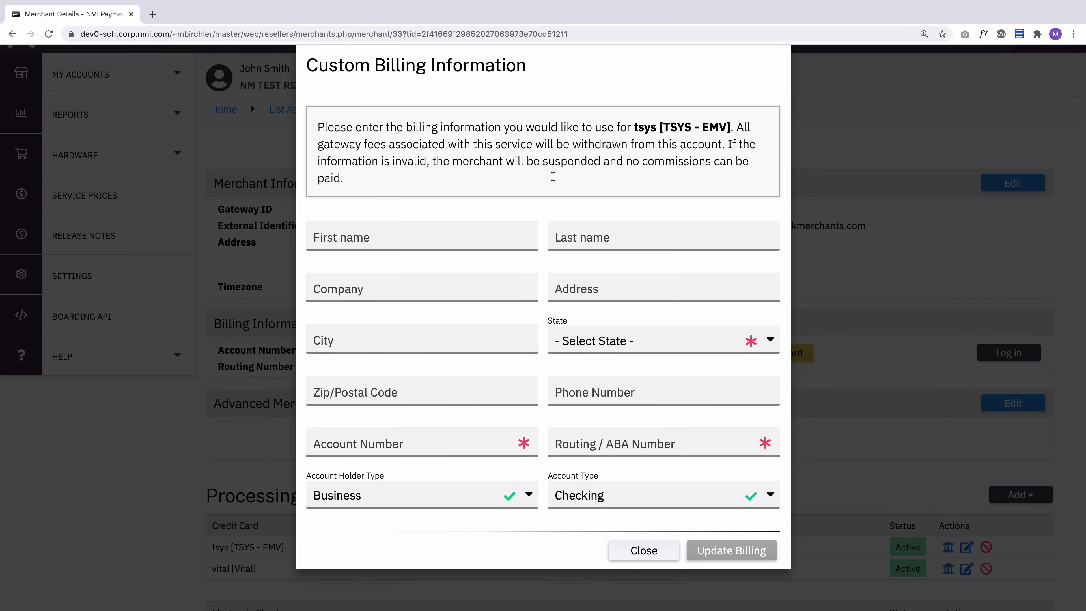
left_click(643, 550)
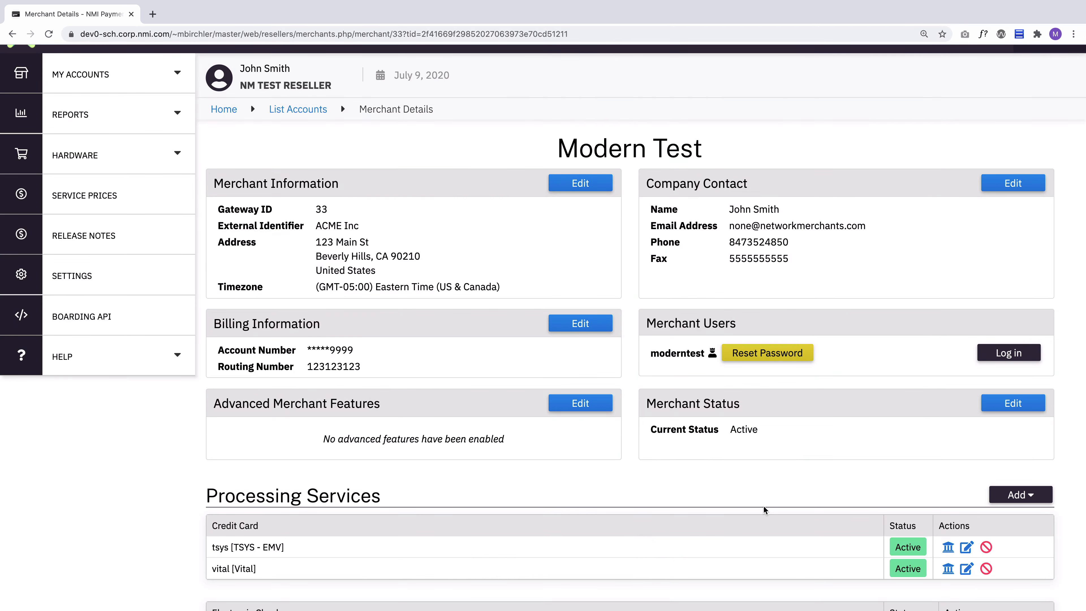
scroll(763, 505, "down", 5)
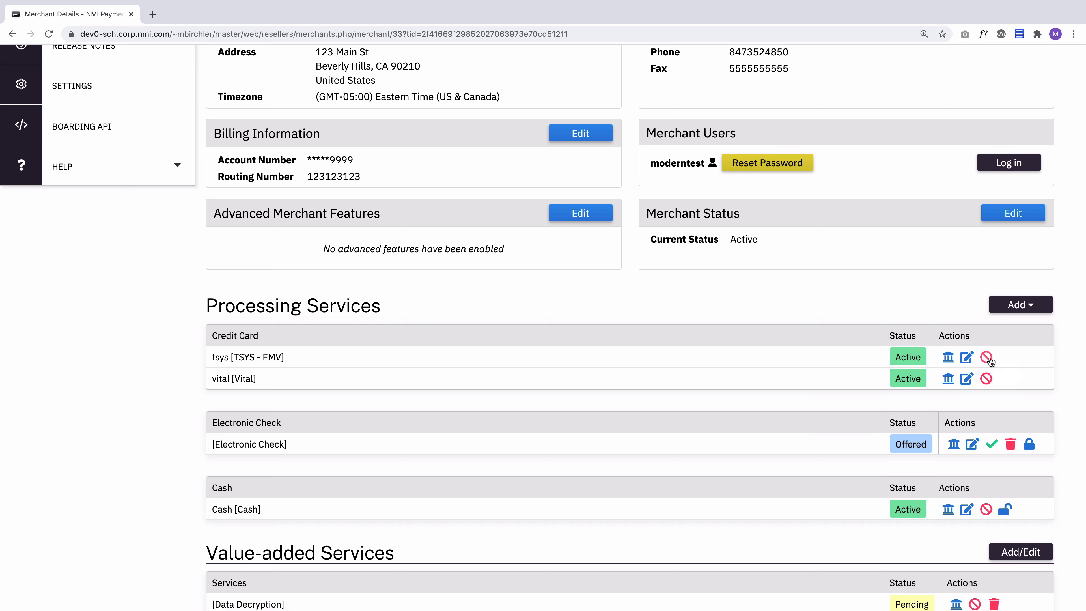
Disable the vital [Vital] credit card processor and reroute its future refunds to tsys
left_click(986, 379)
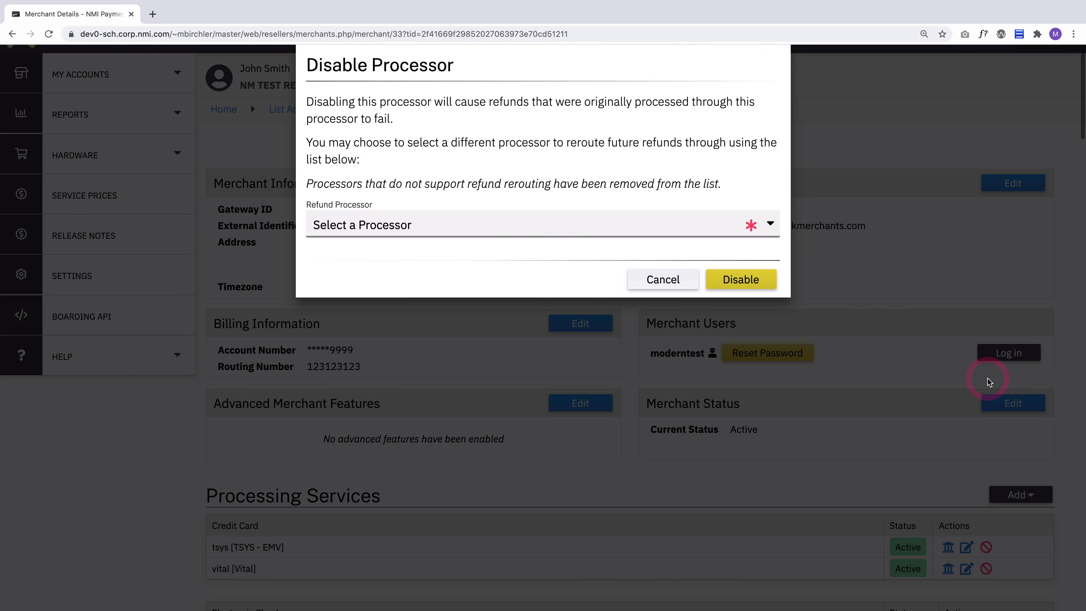
left_click(405, 232)
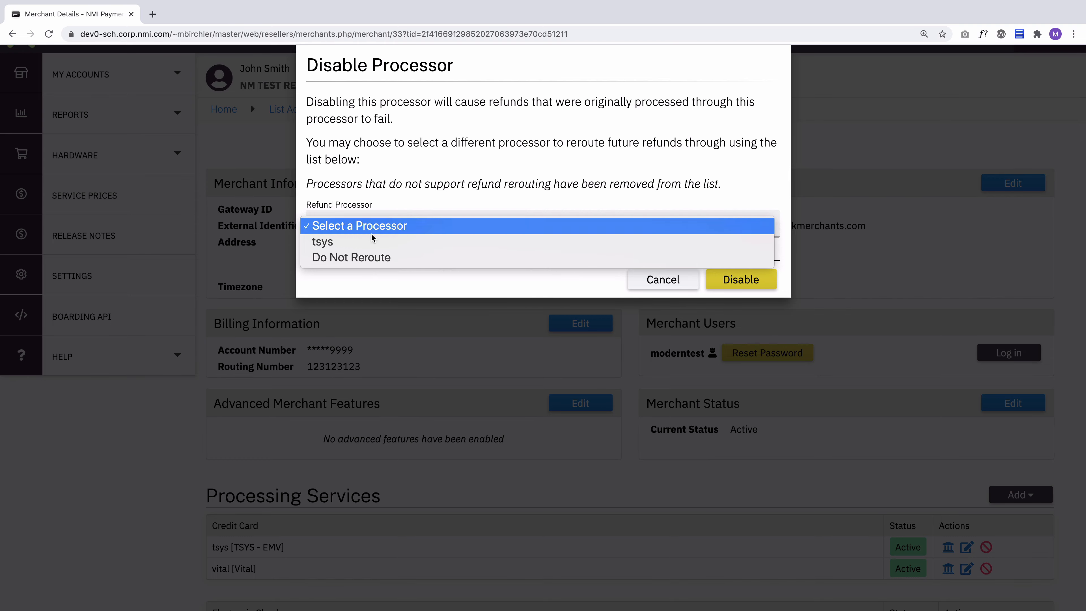
left_click(361, 242)
left_click(730, 280)
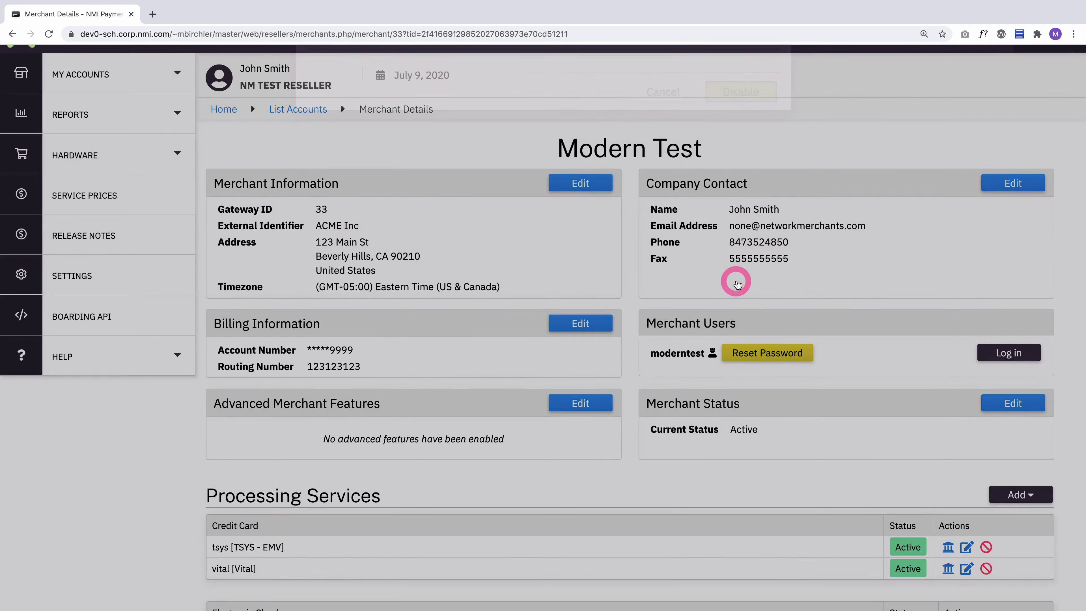
scroll(996, 557, "down", 3)
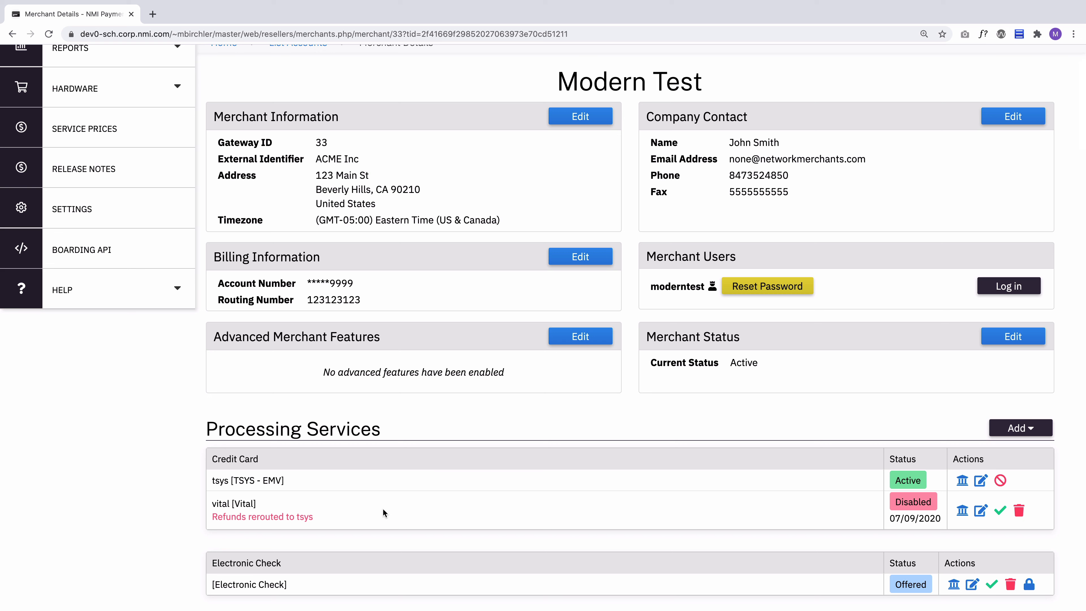
left_click_drag(298, 517, 319, 517)
left_click(327, 513)
Activate the offered iSpyFraud value-added service and check its entry in the services list
scroll(505, 516, "down", 10)
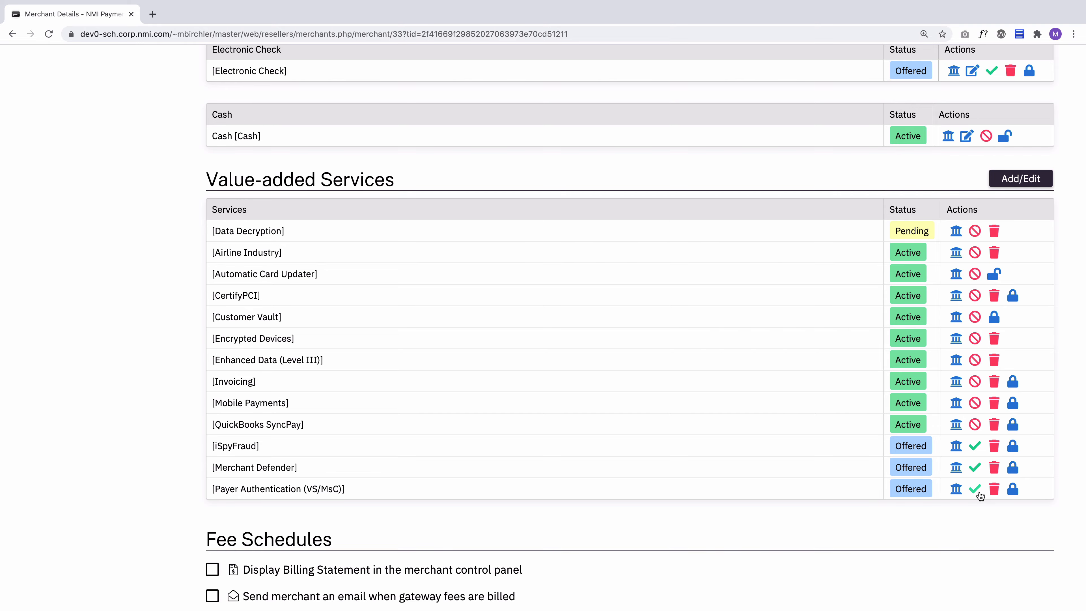
left_click(975, 445)
scroll(635, 354, "up", 10)
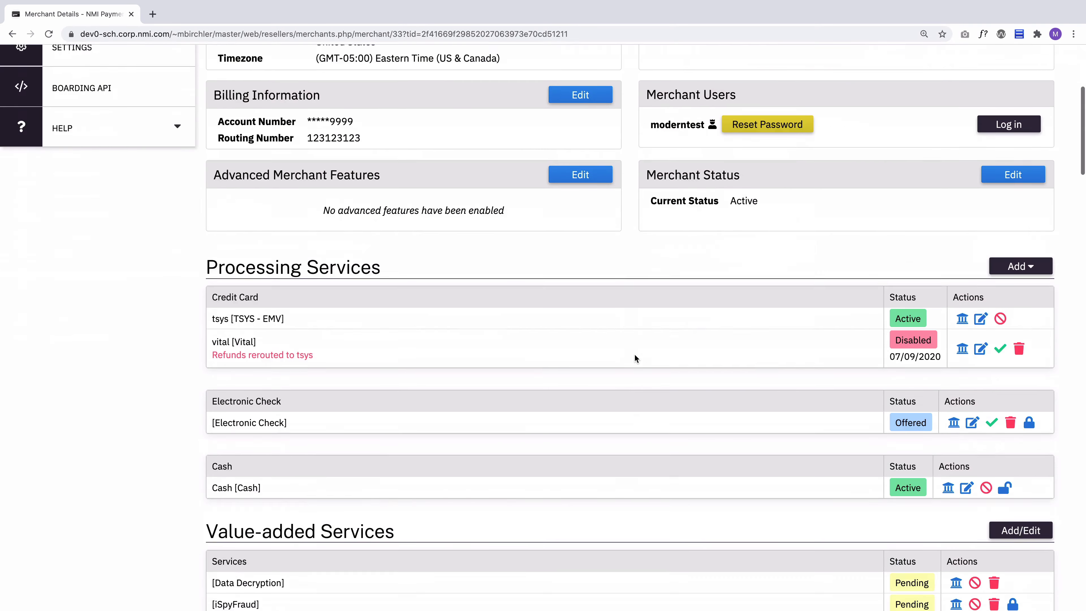
scroll(634, 354, "down", 10)
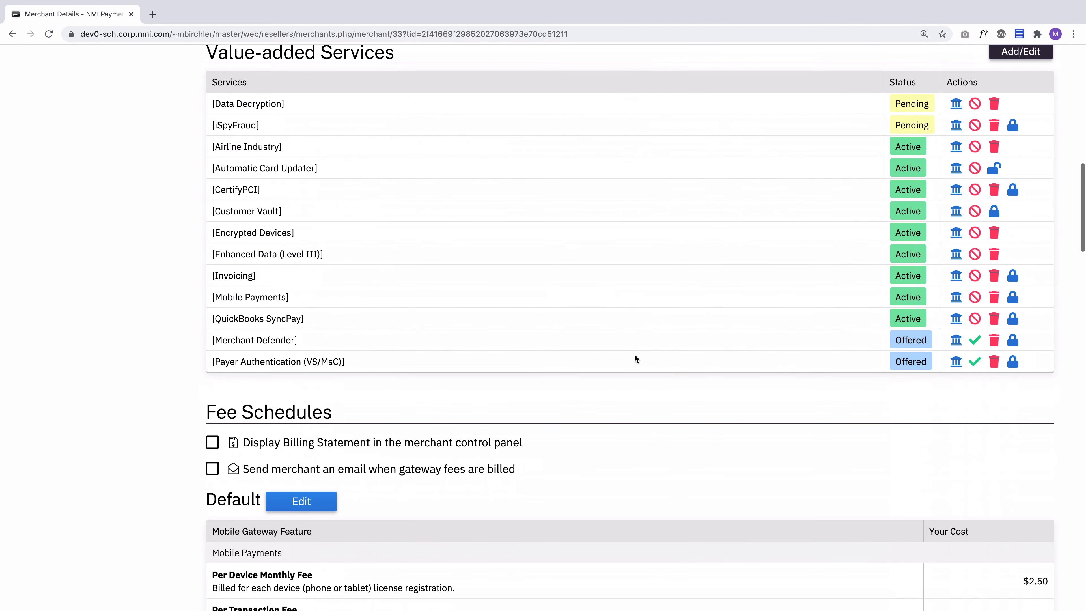
scroll(635, 354, "up", 2)
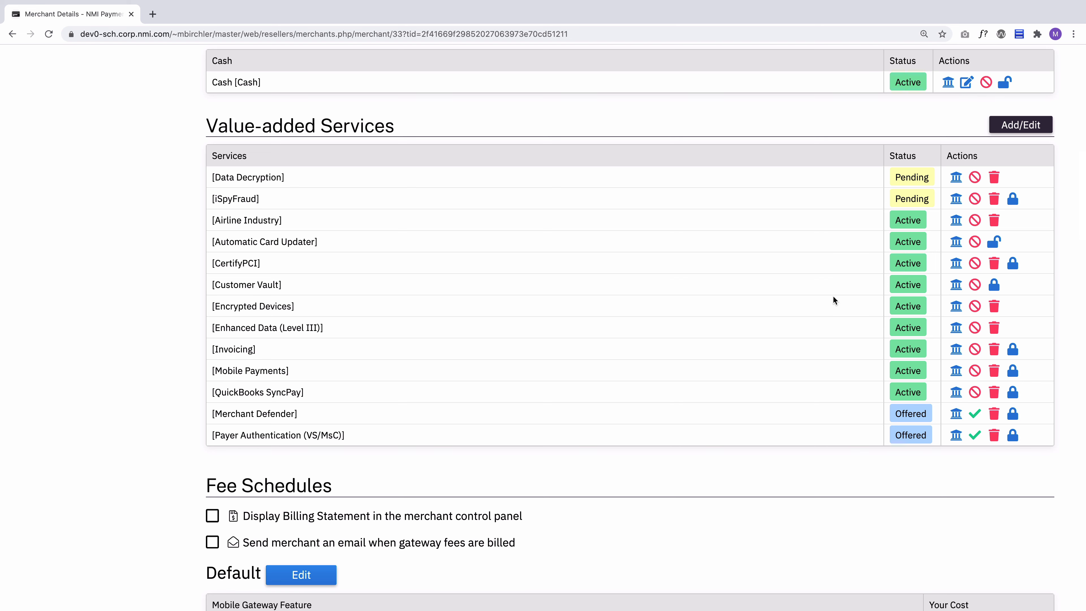
Enable displaying the billing statement in the merchant control panel and emailing the merchant when gateway fees are billed
scroll(833, 297, "down", 8)
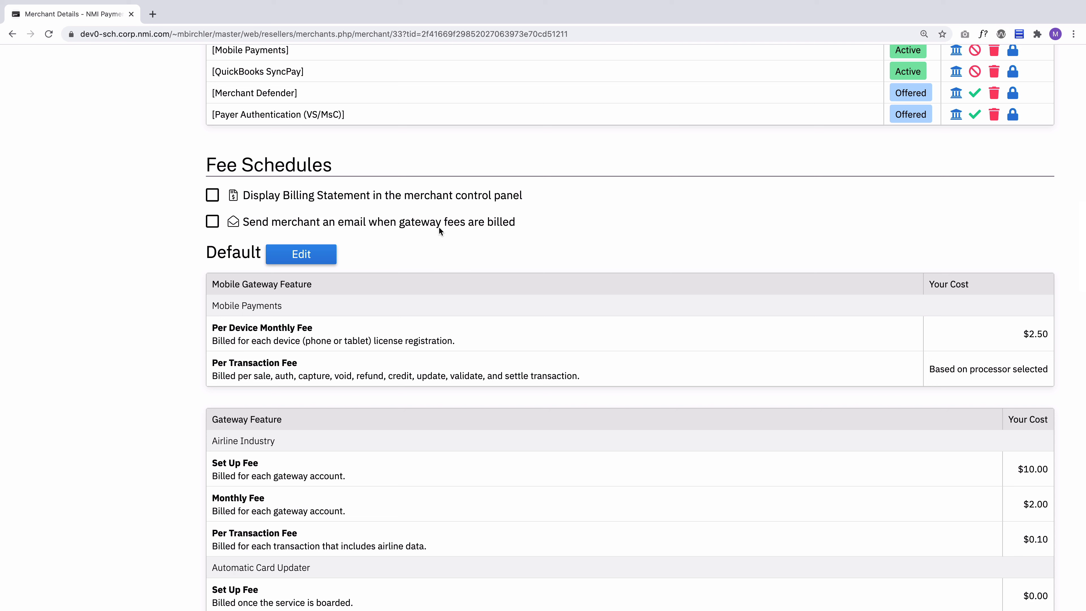
left_click(211, 194)
left_click(212, 221)
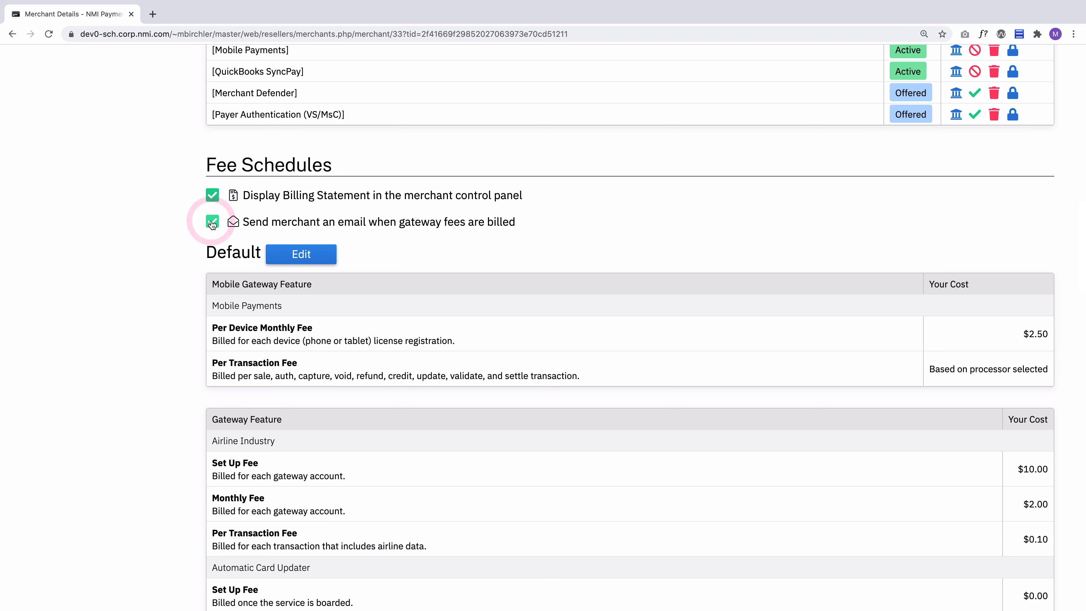
left_click(178, 208)
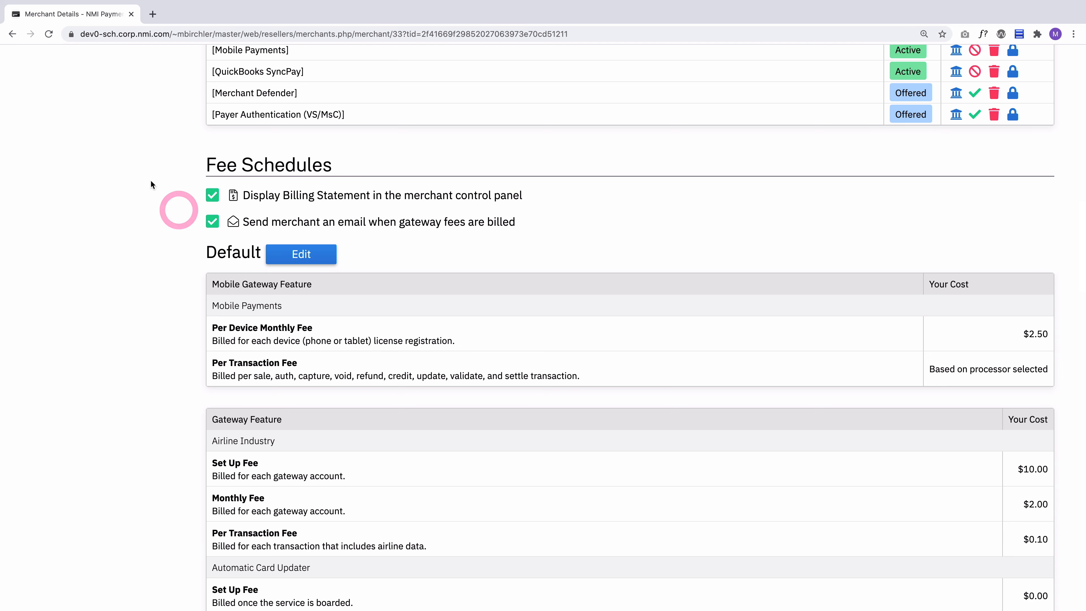
left_click(219, 223)
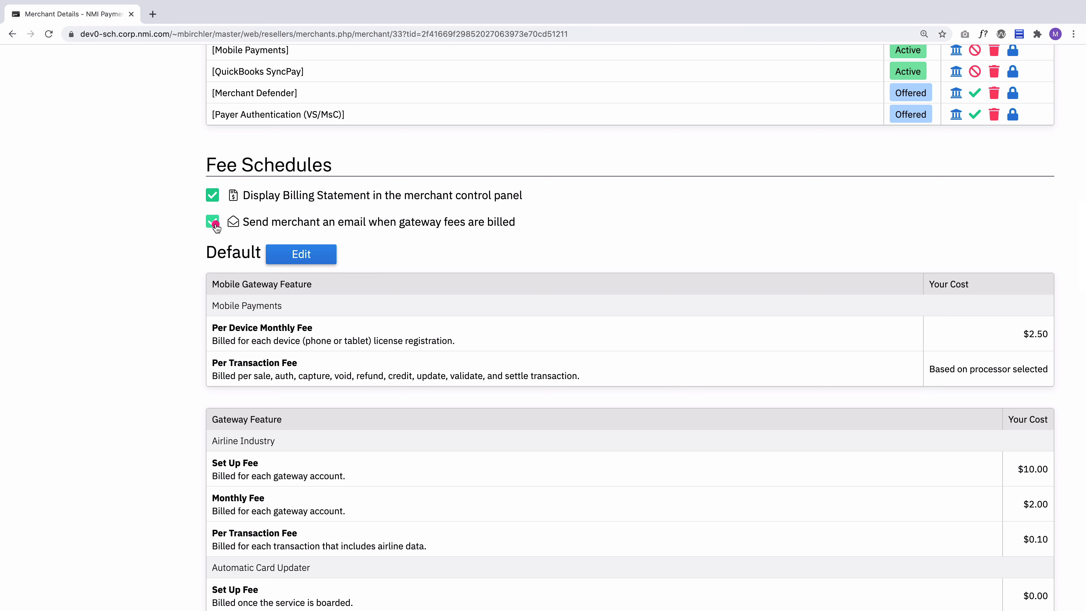
left_click(144, 254)
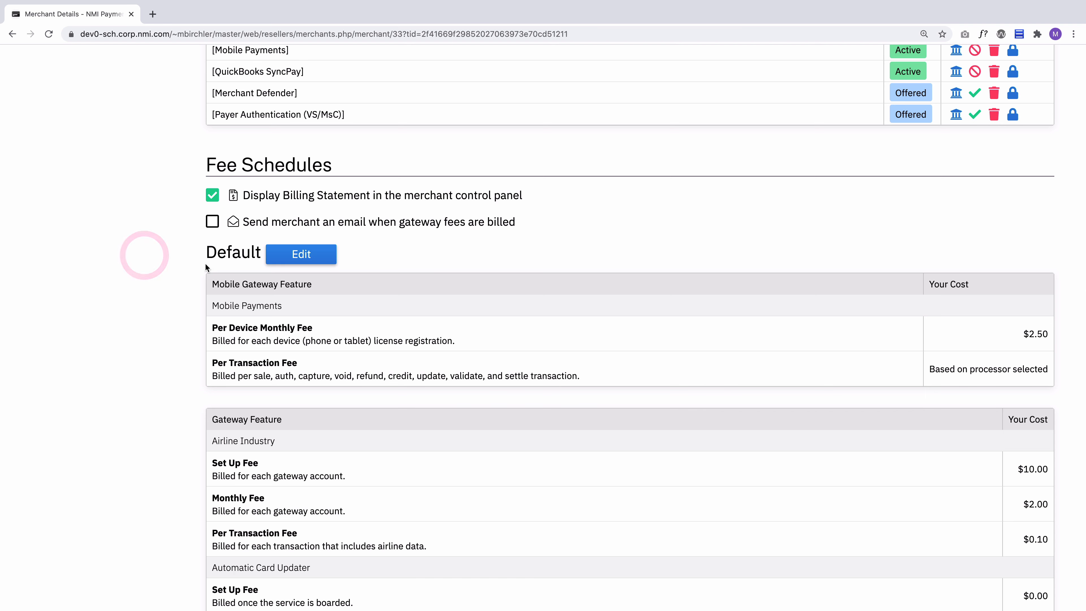
left_click(212, 221)
left_click(189, 280)
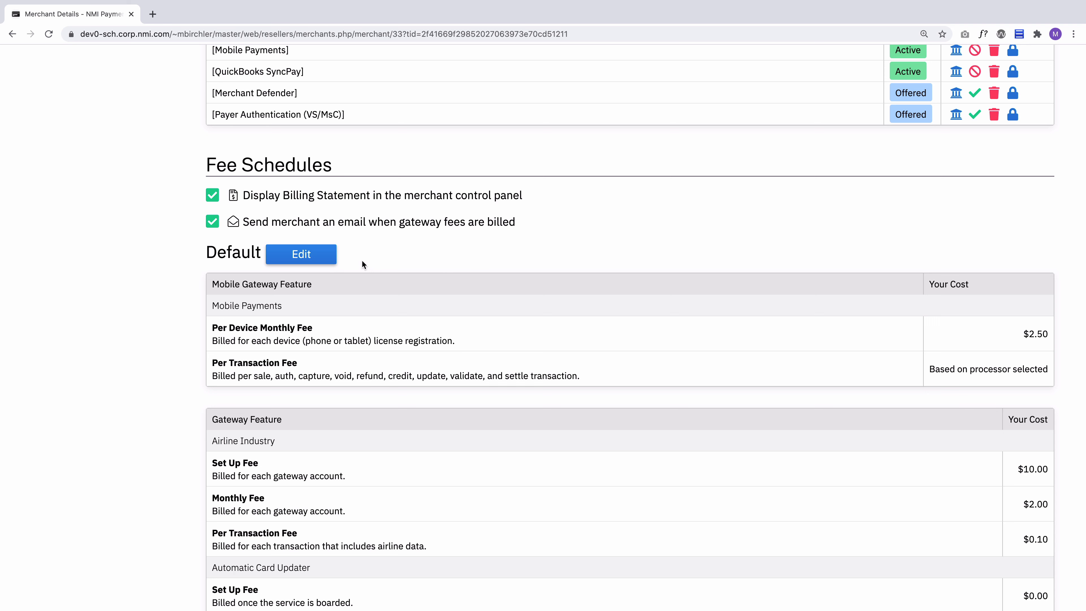
Examine the Default fee schedule's mobile gateway and gateway feature costs alongside the merchant's list of value-added services
double_click(257, 253)
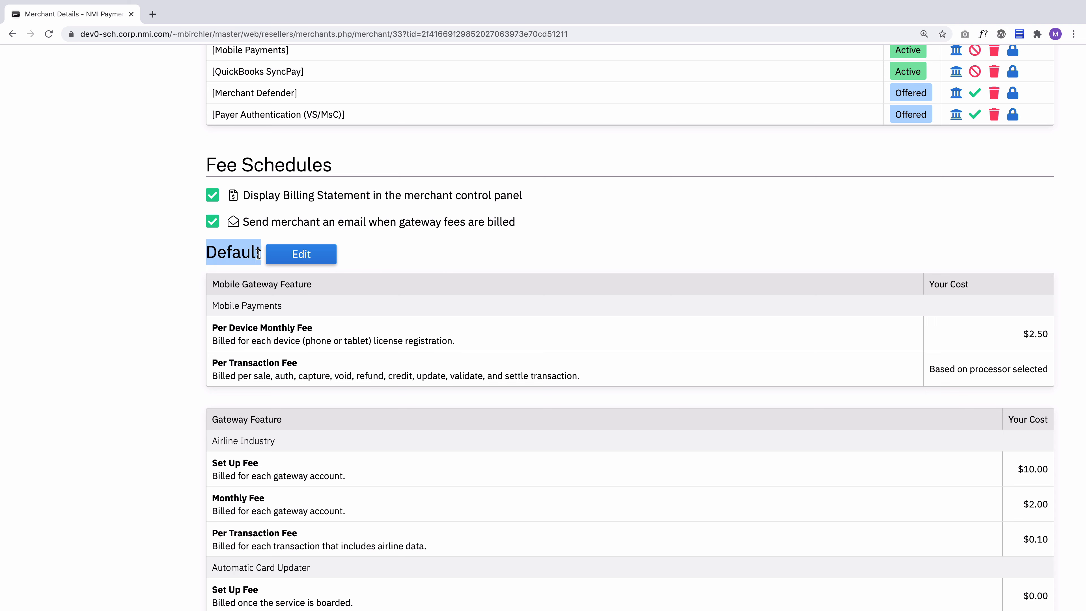
left_click(194, 293)
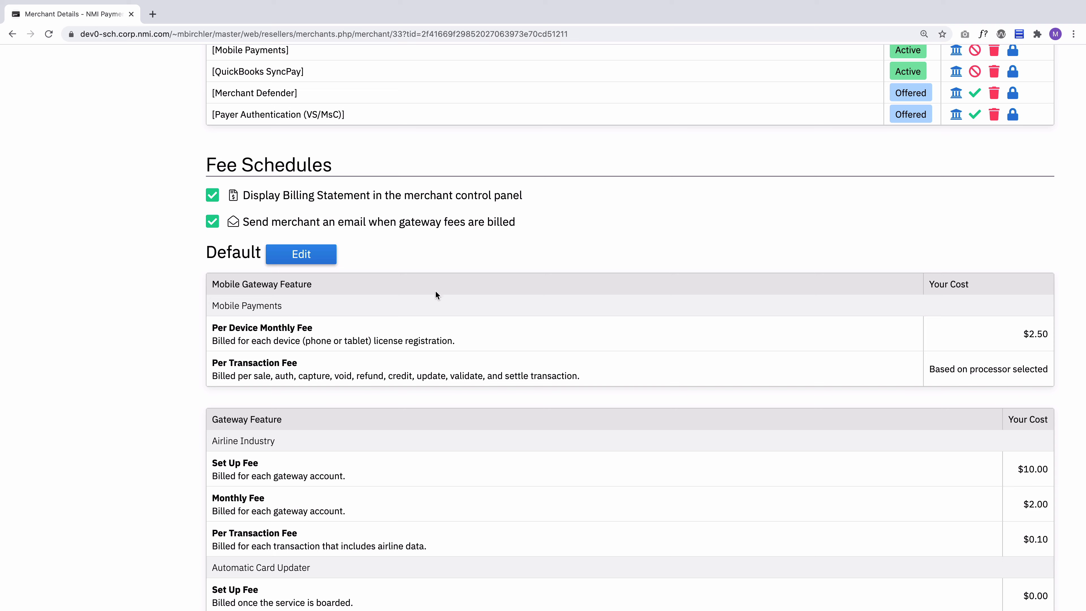
scroll(951, 444, "down", 8)
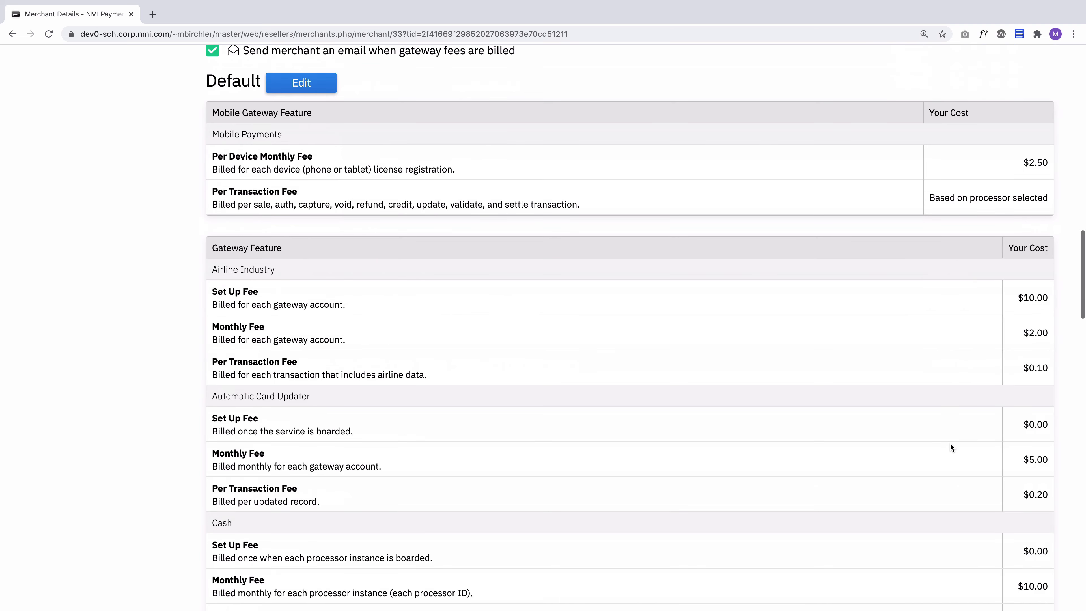
scroll(1047, 475, "down", 16)
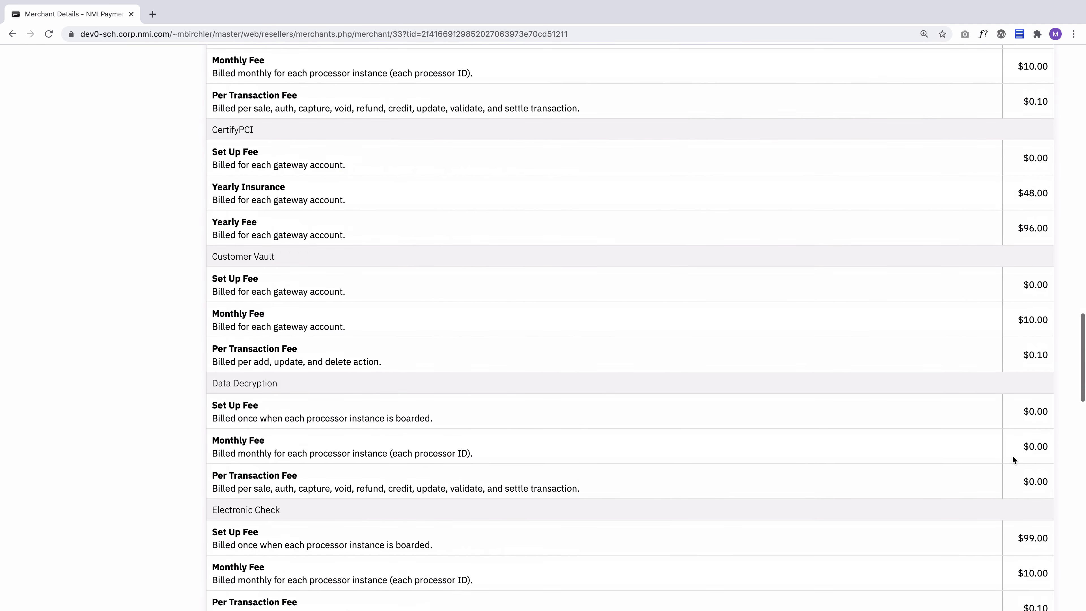
scroll(1025, 438, "down", 18)
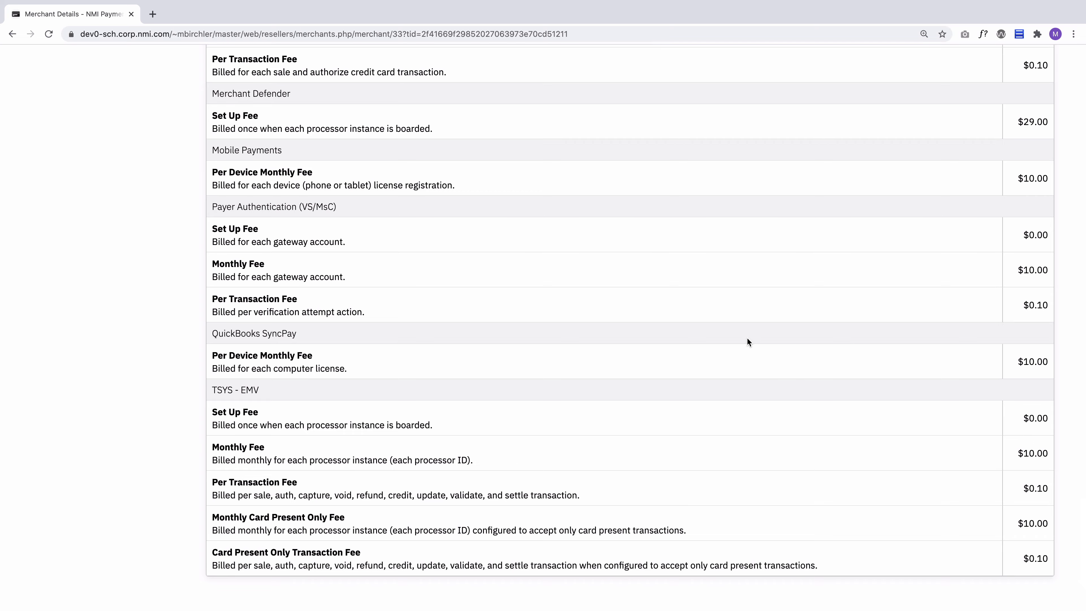
scroll(747, 341, "up", 20)
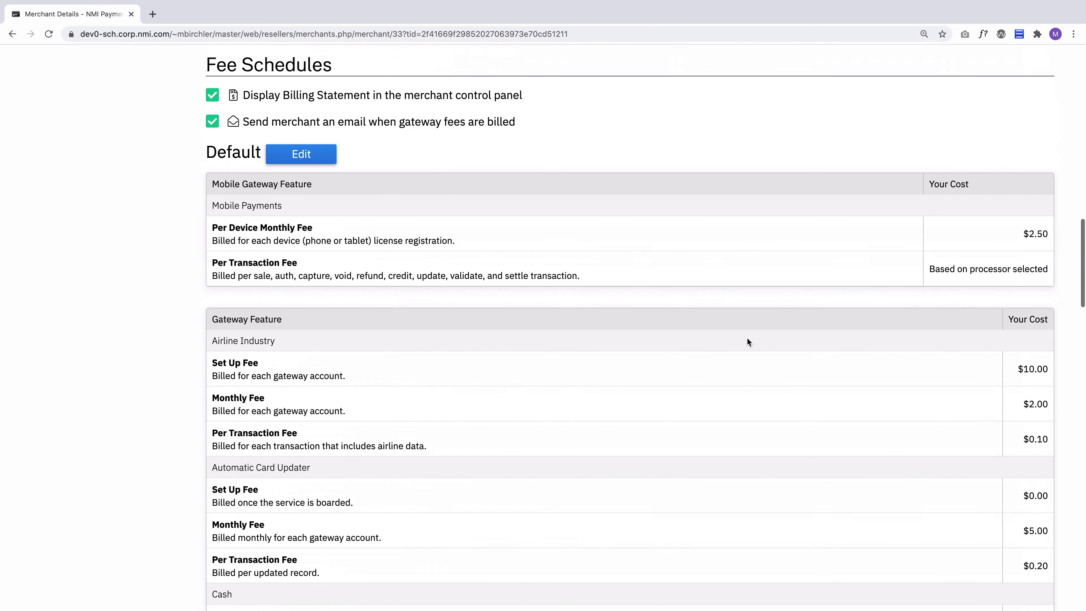
scroll(747, 338, "up", 12)
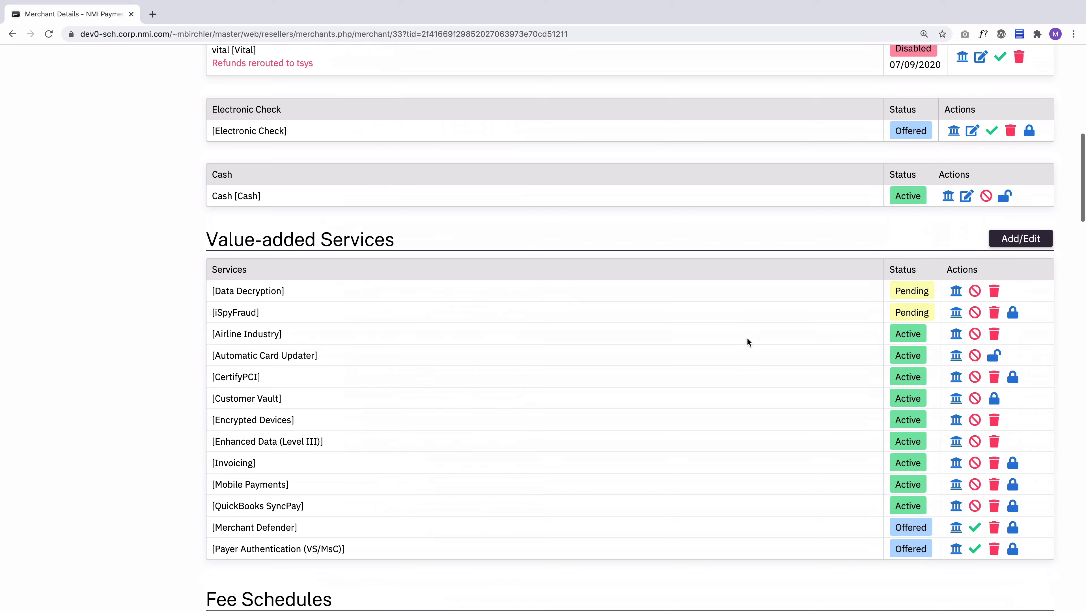
scroll(747, 339, "down", 2)
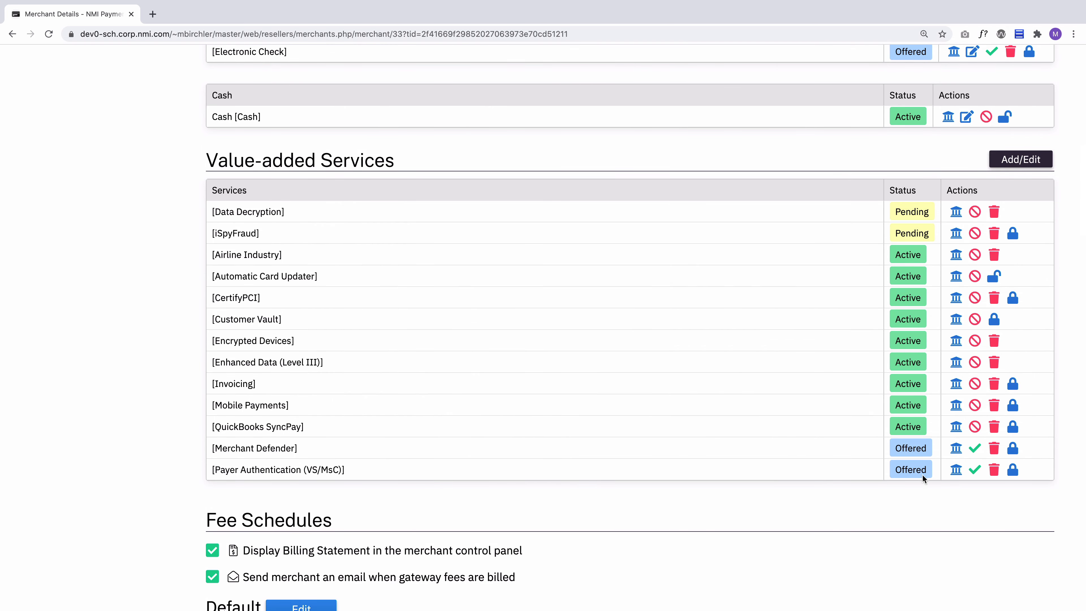
scroll(756, 542, "down", 1)
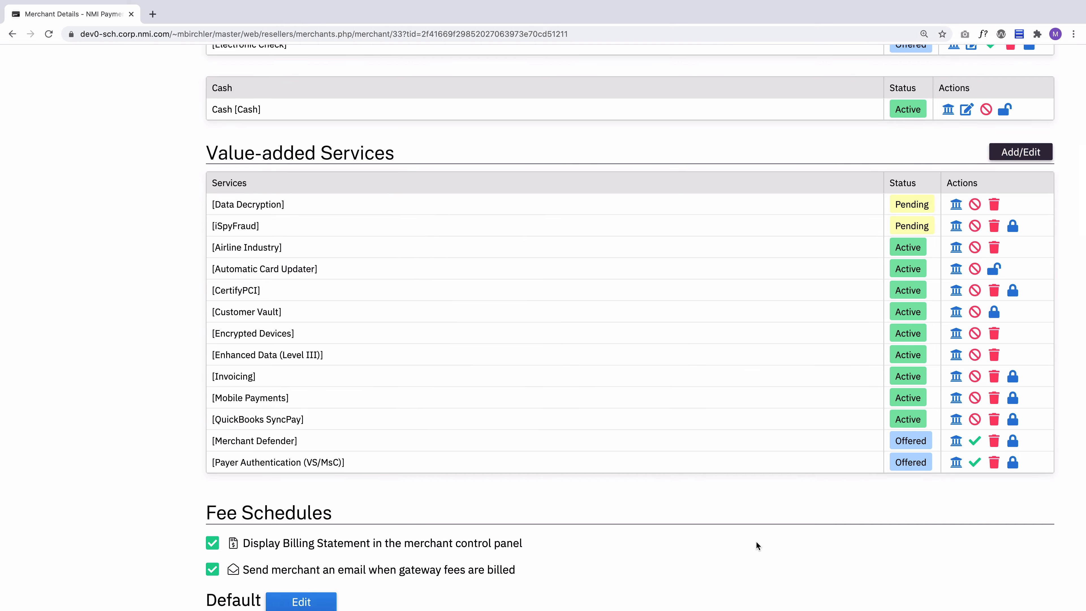
scroll(756, 541, "down", 20)
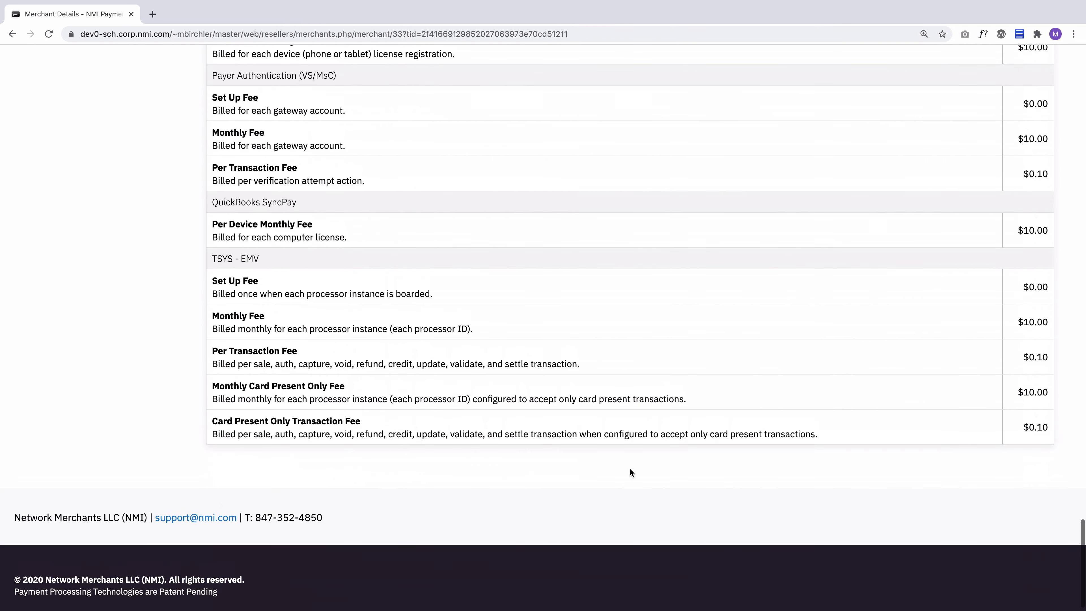
scroll(261, 218, "up", 1)
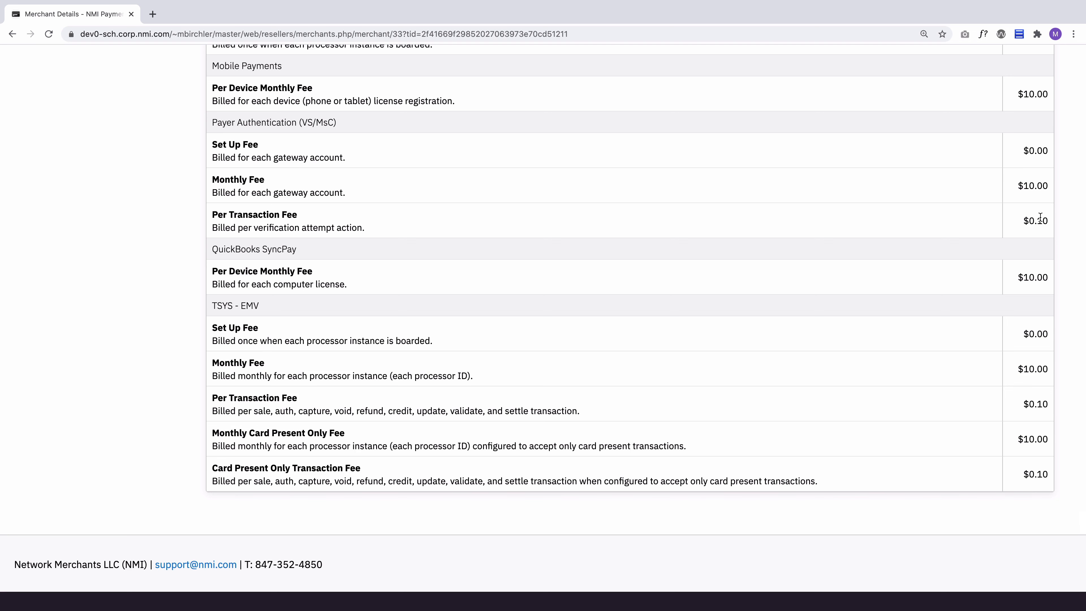
scroll(706, 315, "up", 20)
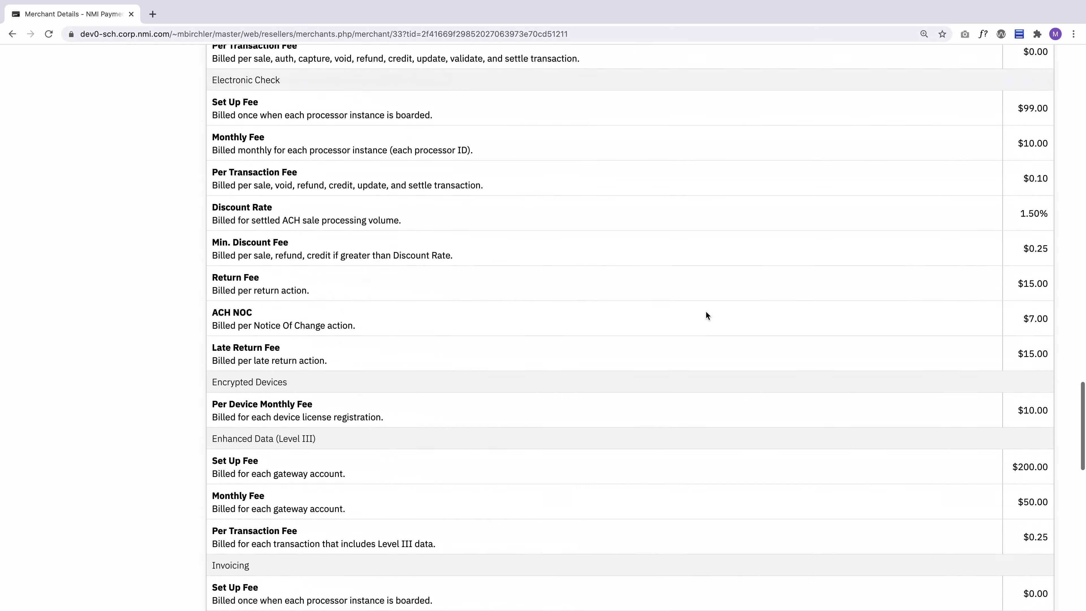